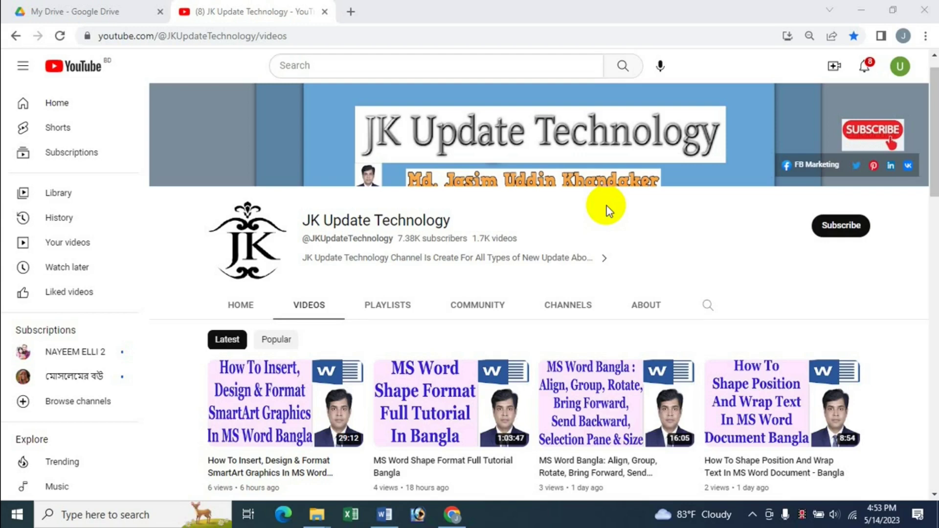
Switch to the Word document and insert a Closed Chevron Process SmartArt graphic in the blank area beside the text box.
left_click(383, 512)
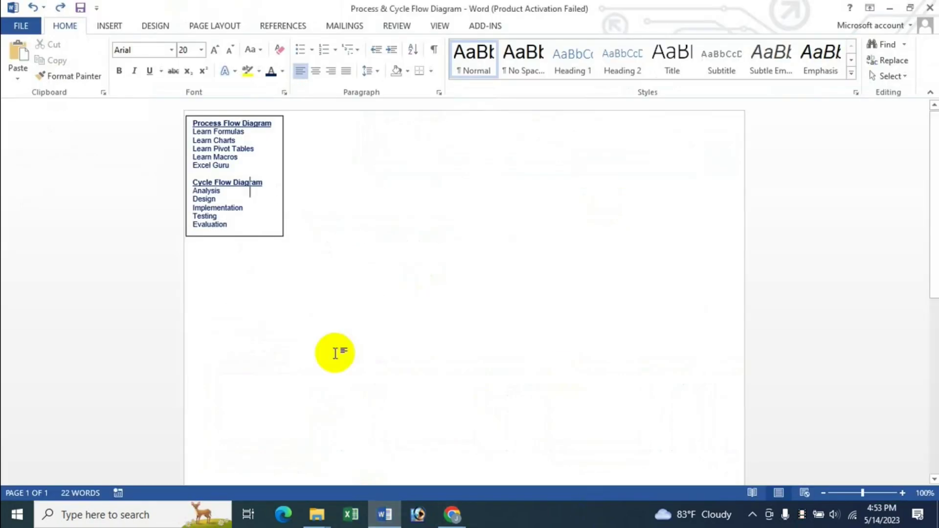
double_click(364, 194)
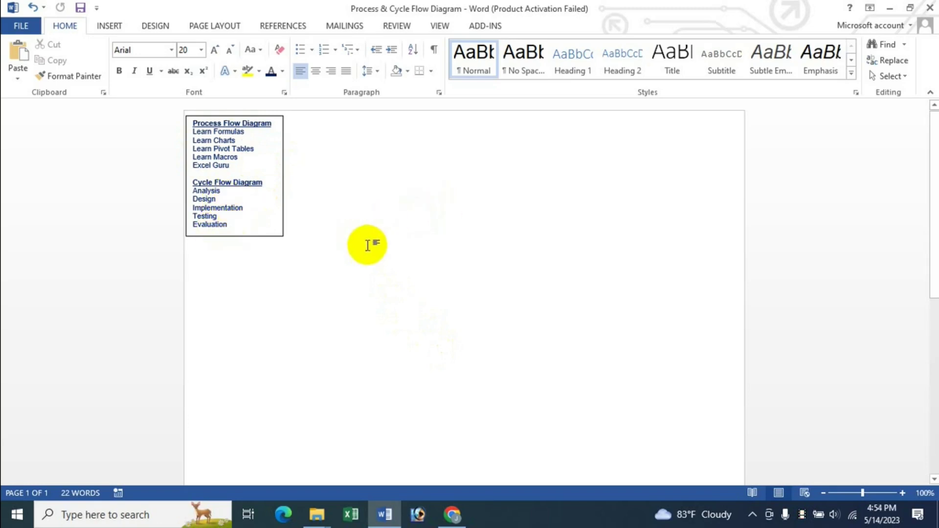
left_click(108, 26)
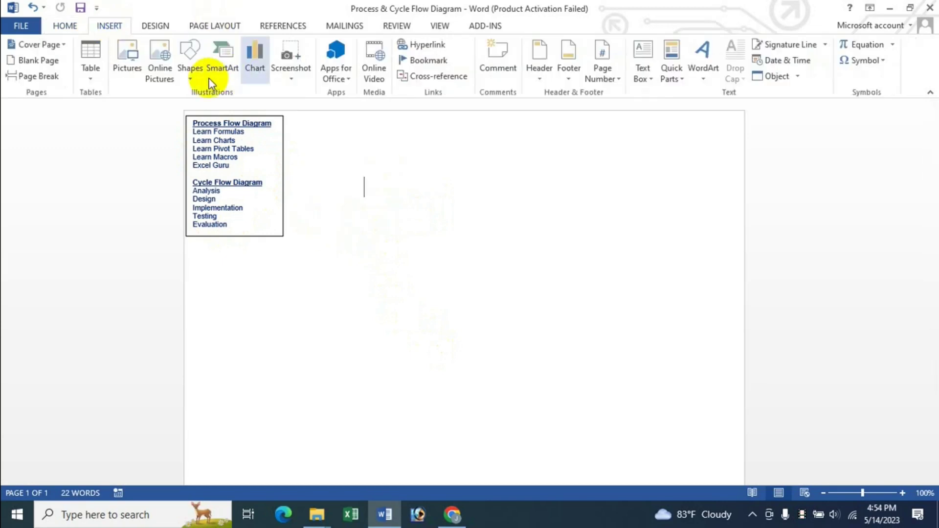
left_click(223, 74)
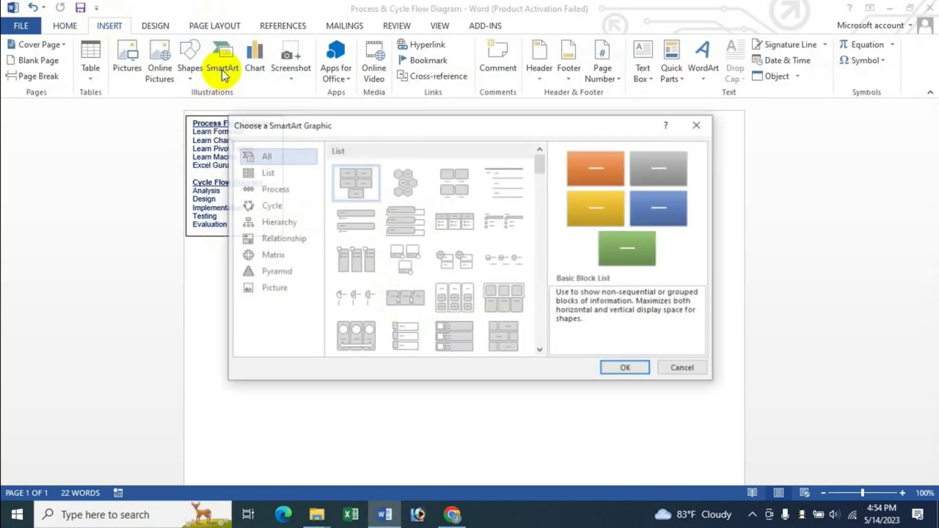
left_click_drag(410, 132, 488, 157)
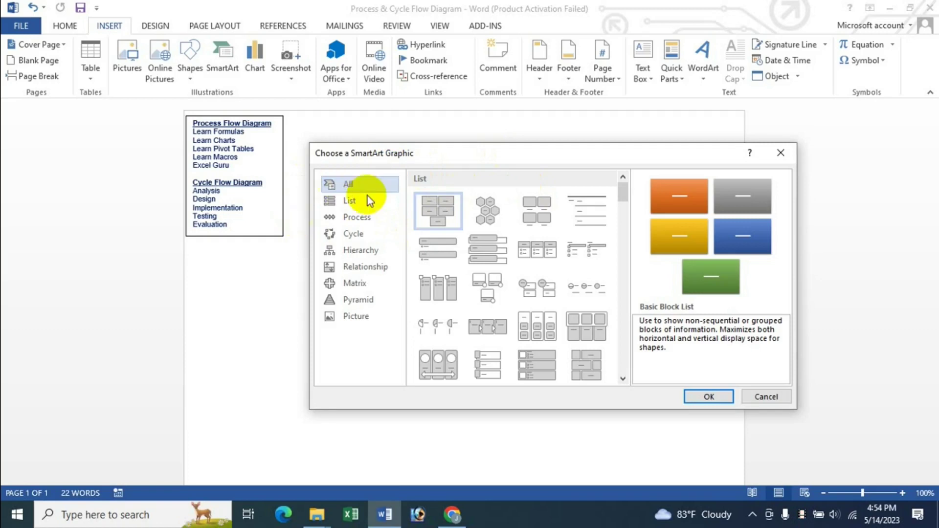
left_click(361, 216)
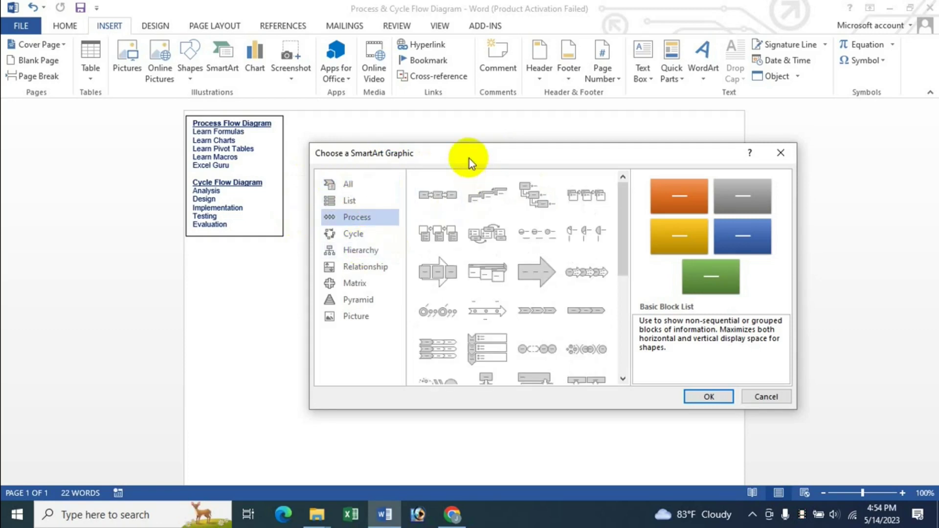
left_click_drag(468, 158, 477, 115)
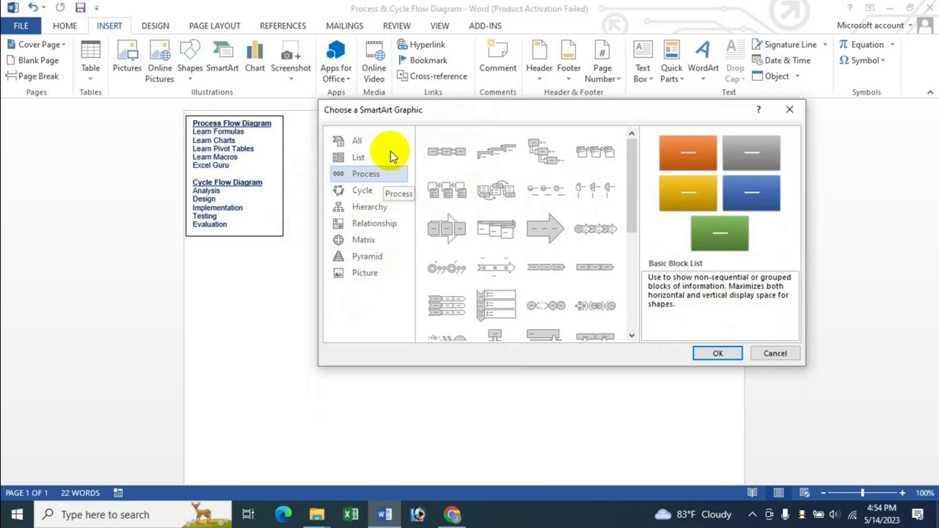
mouse_move(635, 189)
left_mouse_down()
mouse_move(636, 268)
mouse_move(639, 185)
left_mouse_up()
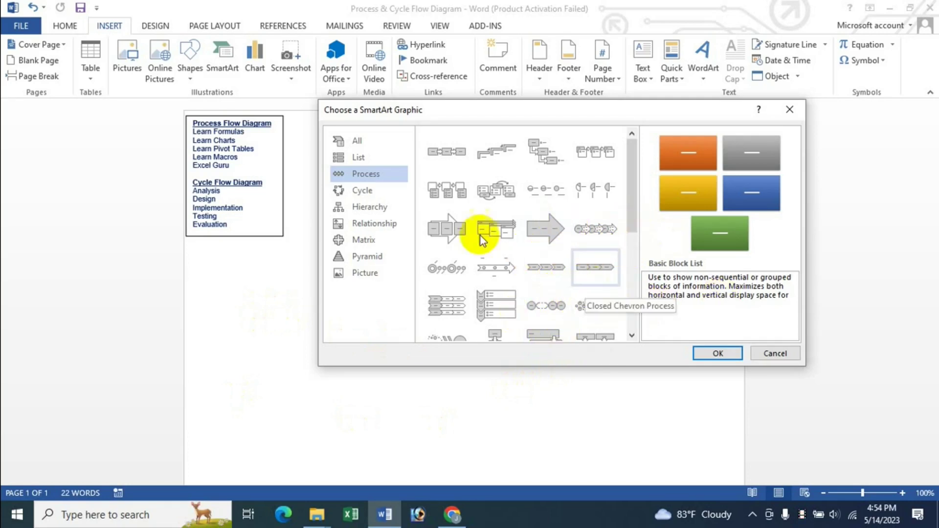
left_click(595, 270)
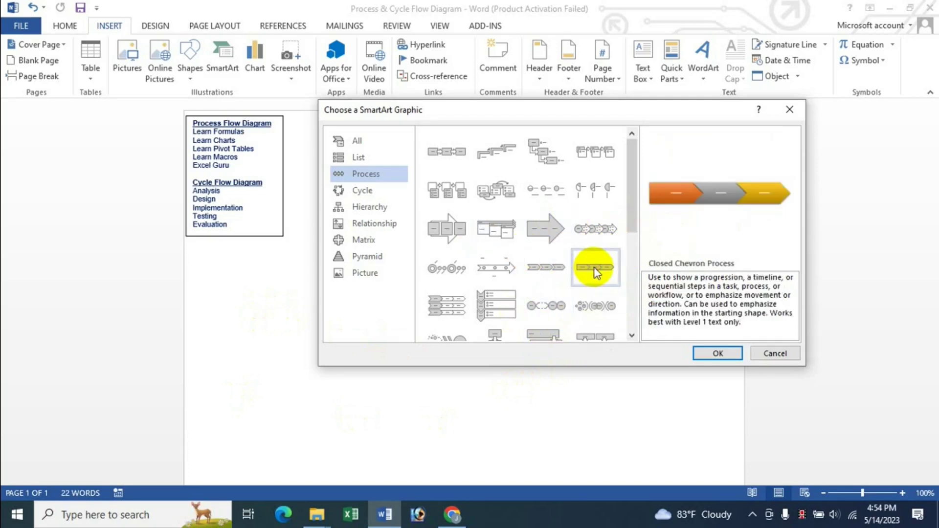
left_click(718, 353)
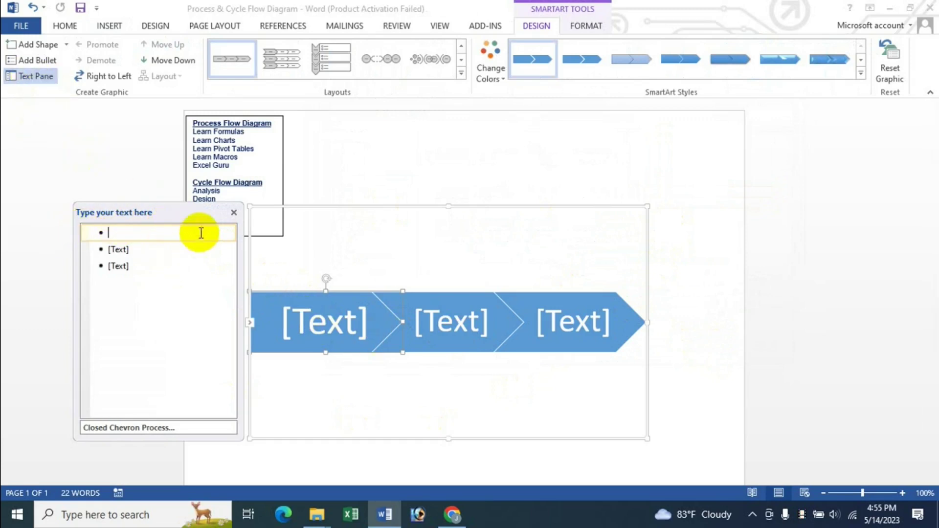
Close and reopen the SmartArt text pane, then move it farther away from the graphic.
left_click(234, 214)
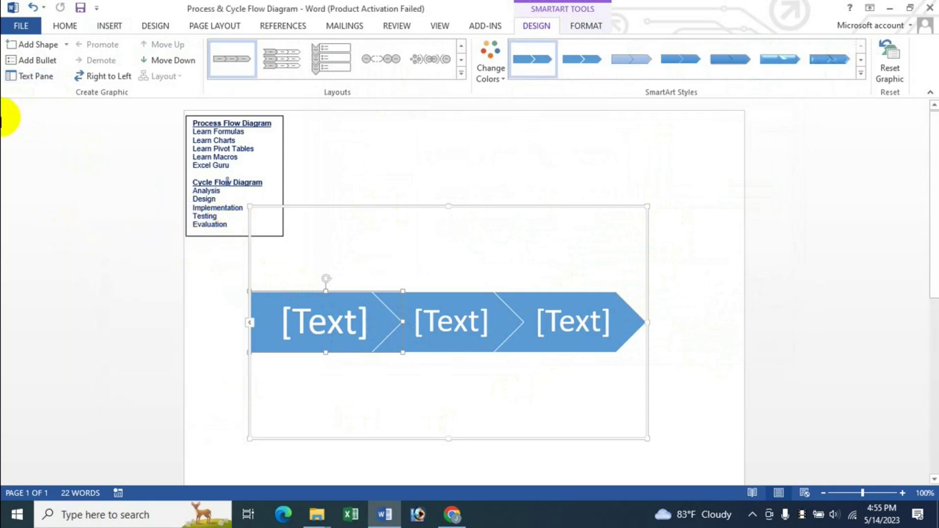
left_click(30, 81)
left_click_drag(165, 212, 131, 216)
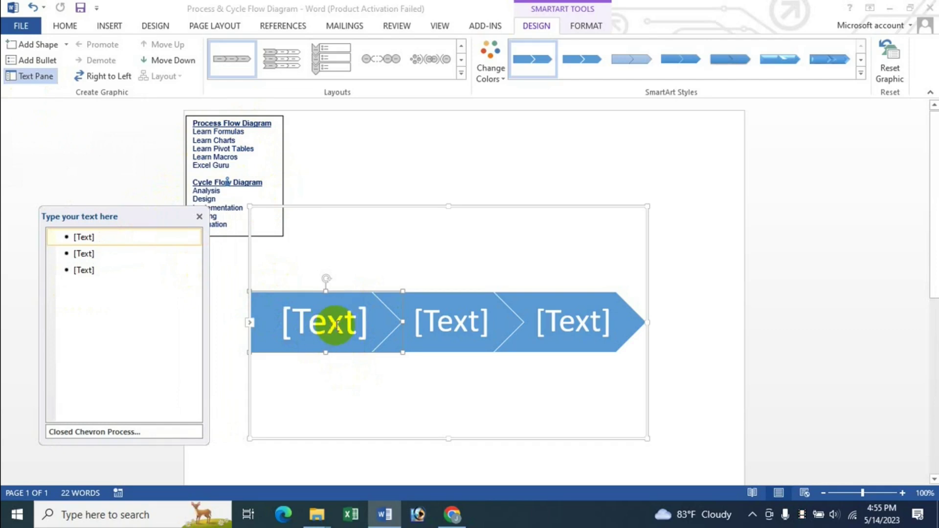
Label the first chevron "Learn Formulas" and the second chevron "Learn Charts".
left_click(83, 238)
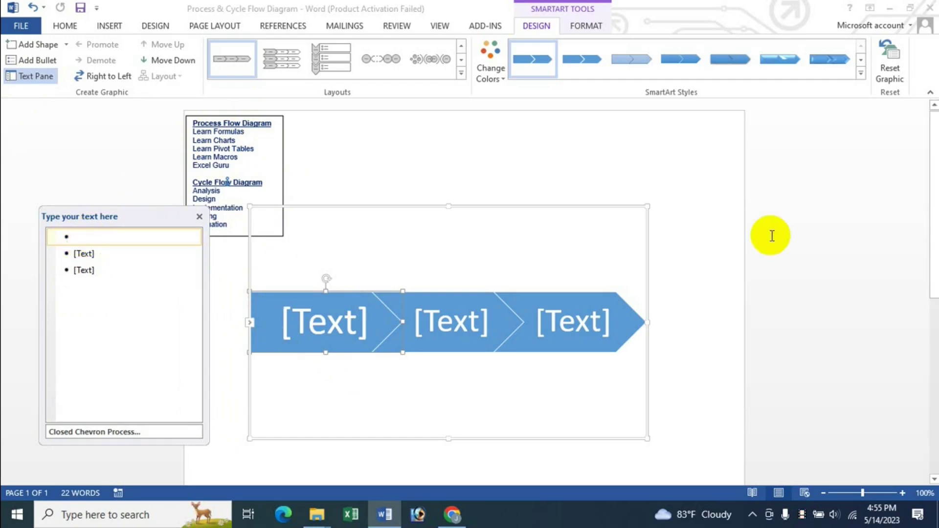
type("Lear")
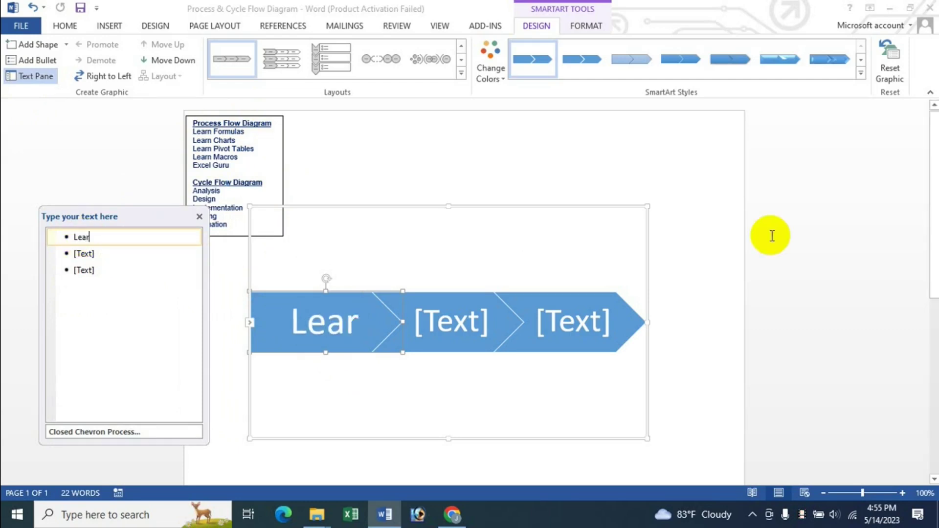
type("n Formulas")
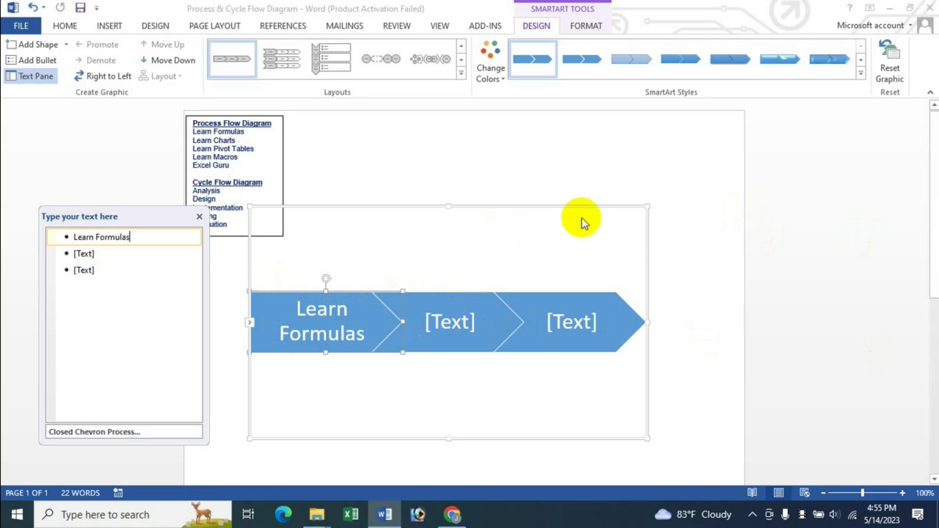
key("Down")
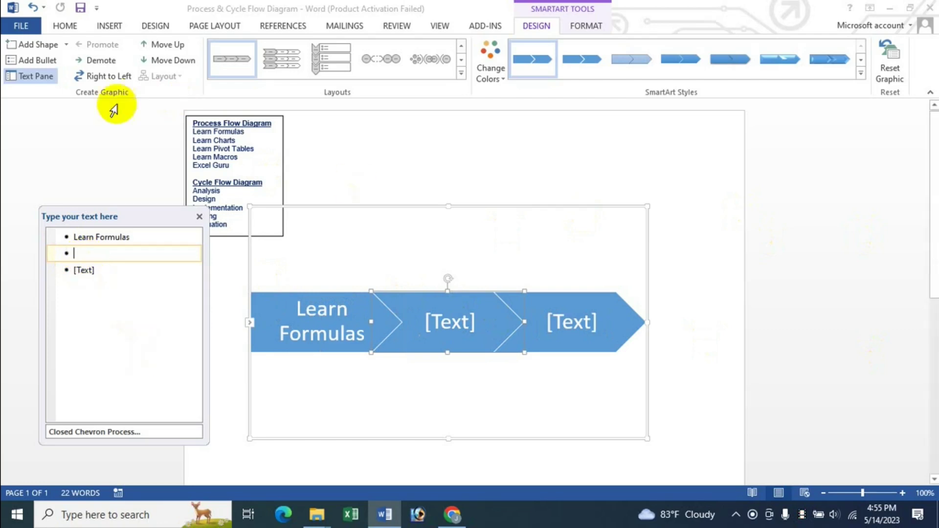
type("Lea")
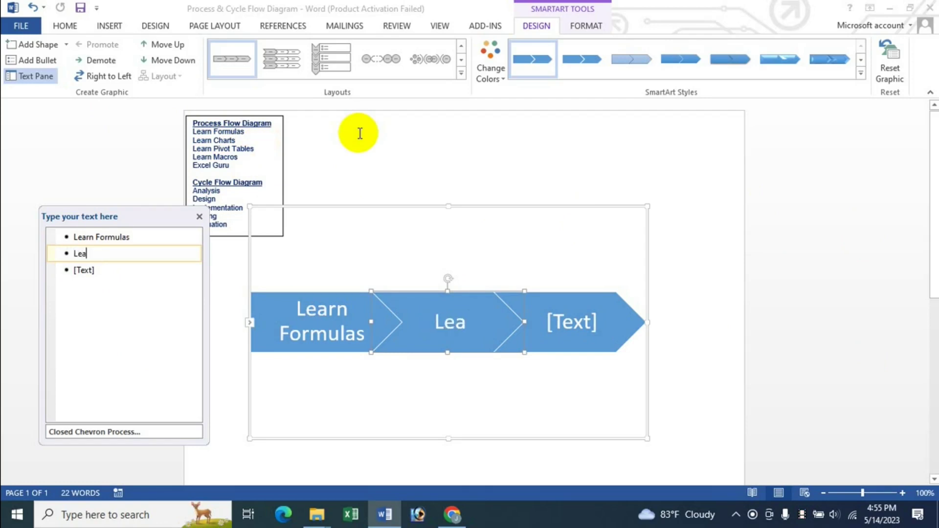
type("rn Charts")
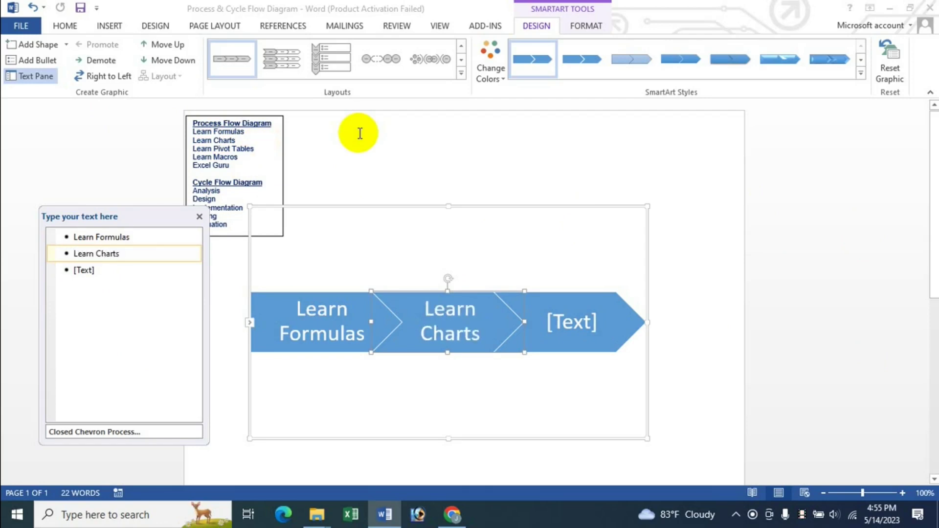
key("Return")
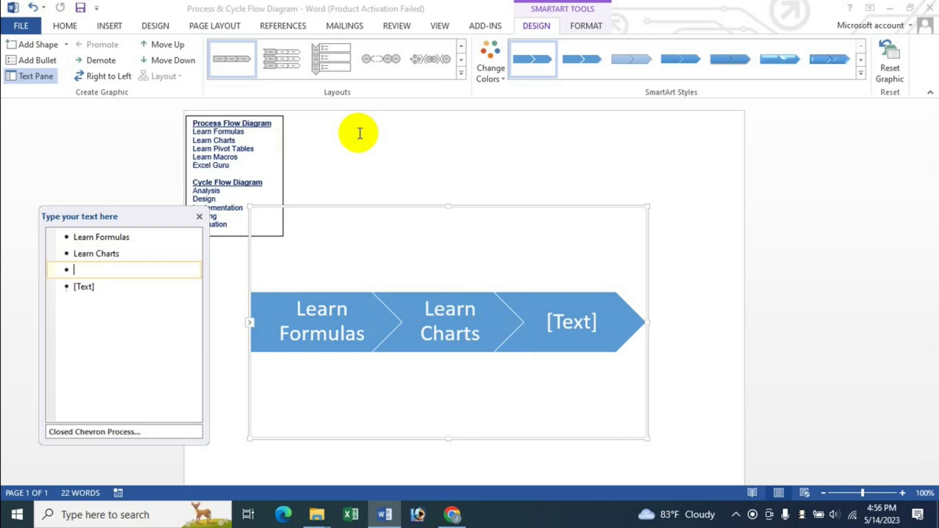
left_click(489, 322)
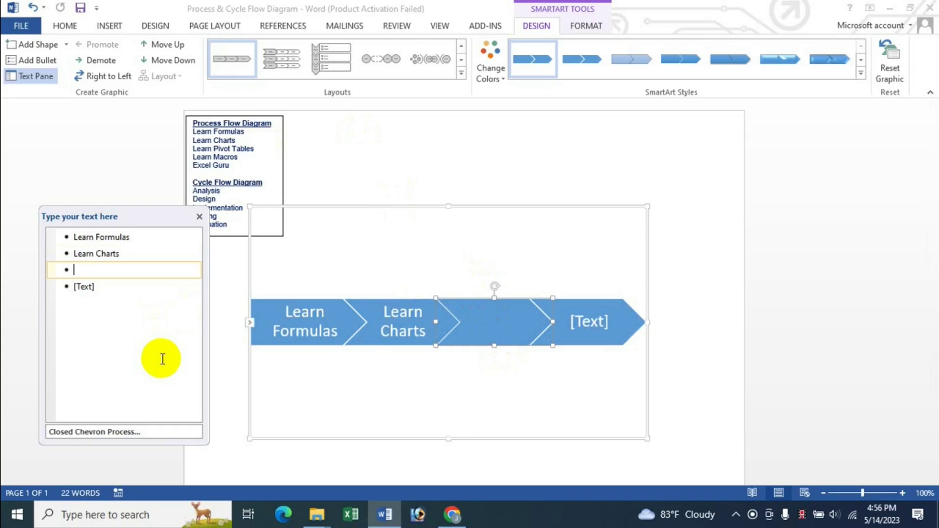
key("BackSpace")
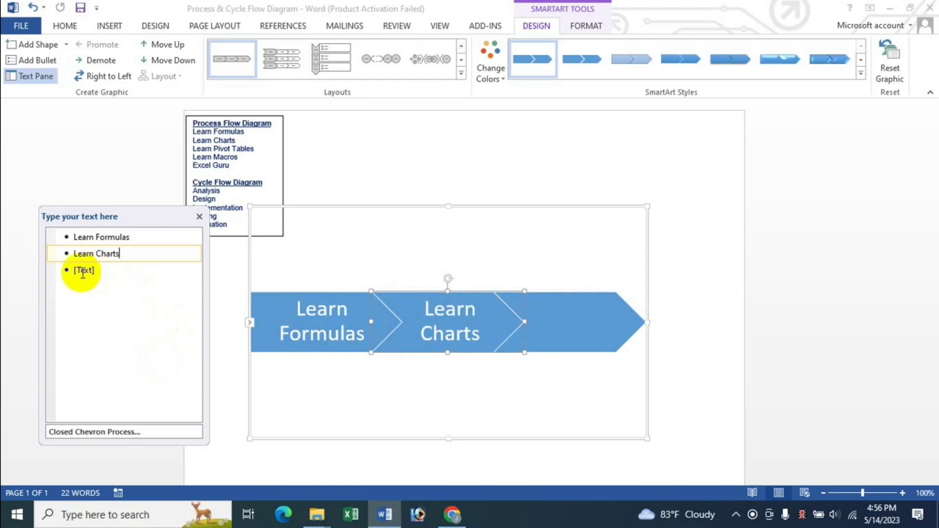
Label the third chevron of the process graphic "Learn Pivot Tables".
left_click(91, 298)
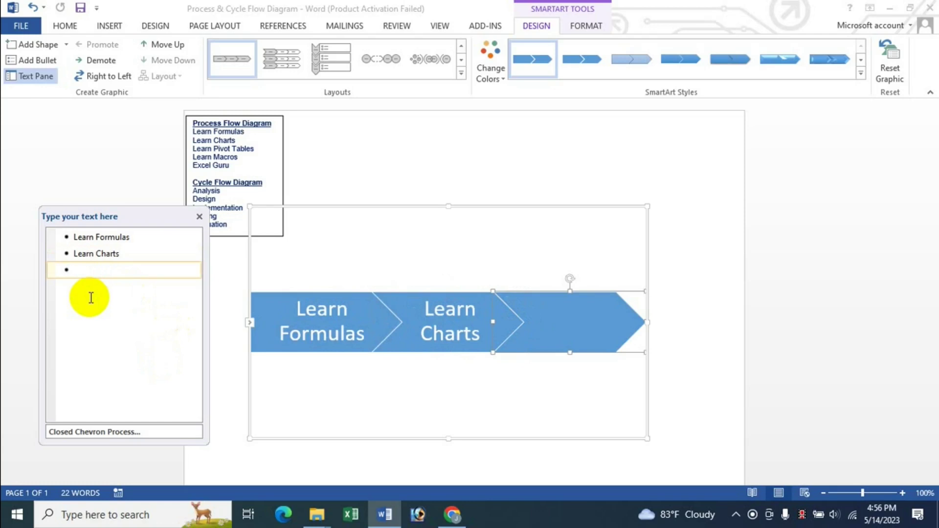
type("Learn Pivot Ta")
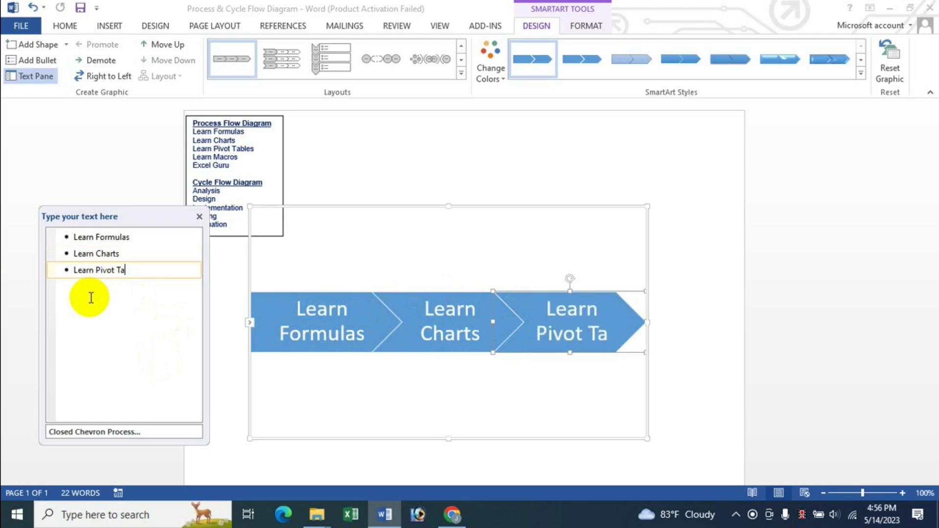
type("bles")
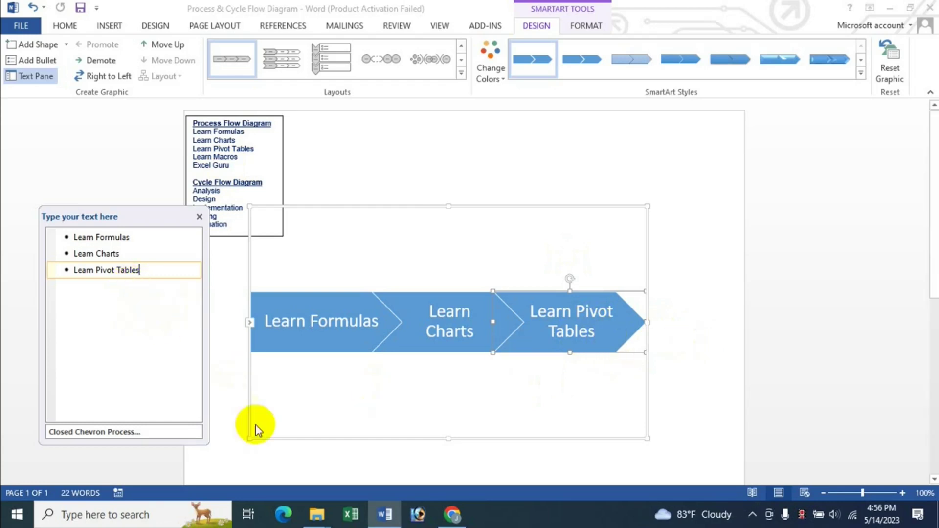
Add a fourth entry after "Learn Pivot Tables" and label it "learn Macros".
key("Return")
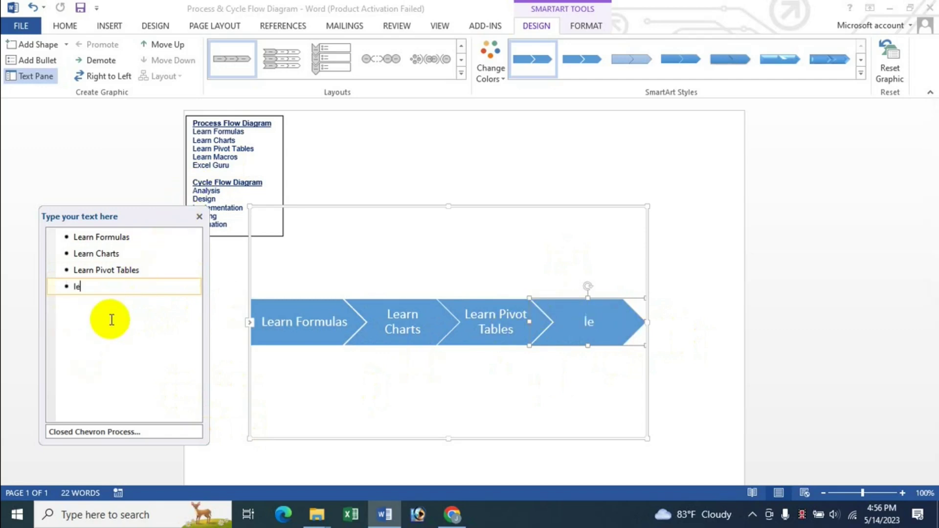
type("Mace")
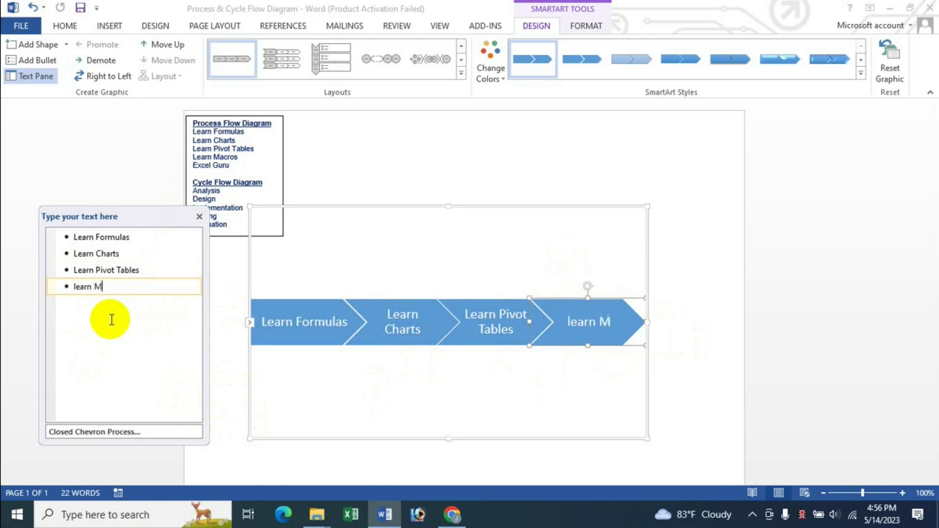
key("BackSpace")
type("ros")
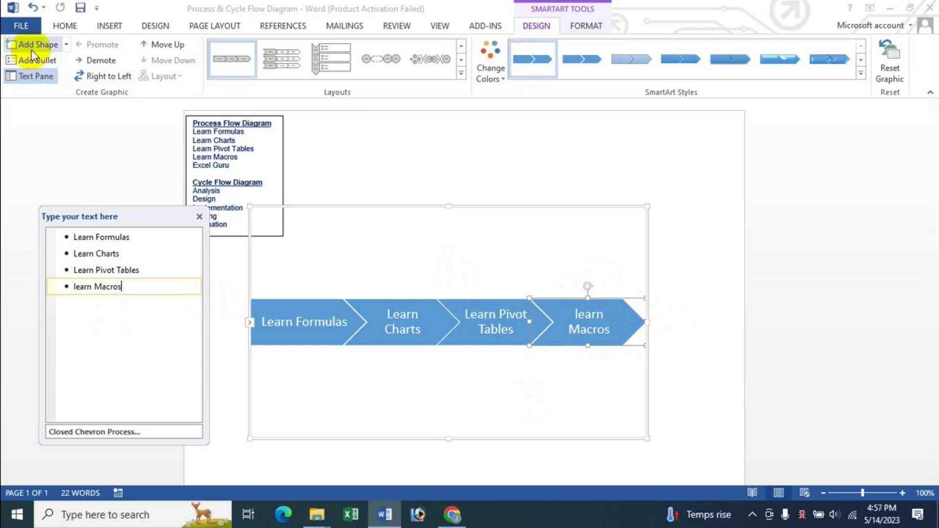
Add a shape after the "learn Macros" chevron and label it "Excel Guru".
left_click(66, 45)
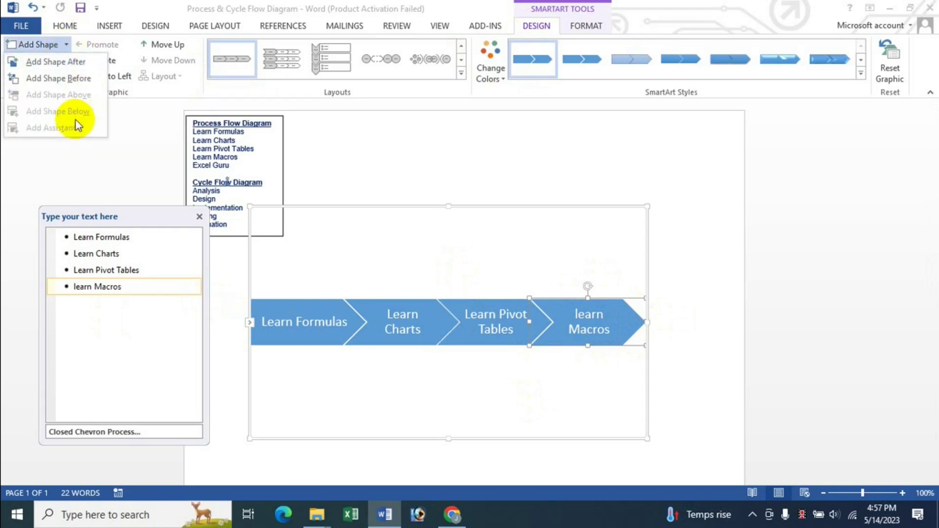
left_click(610, 325)
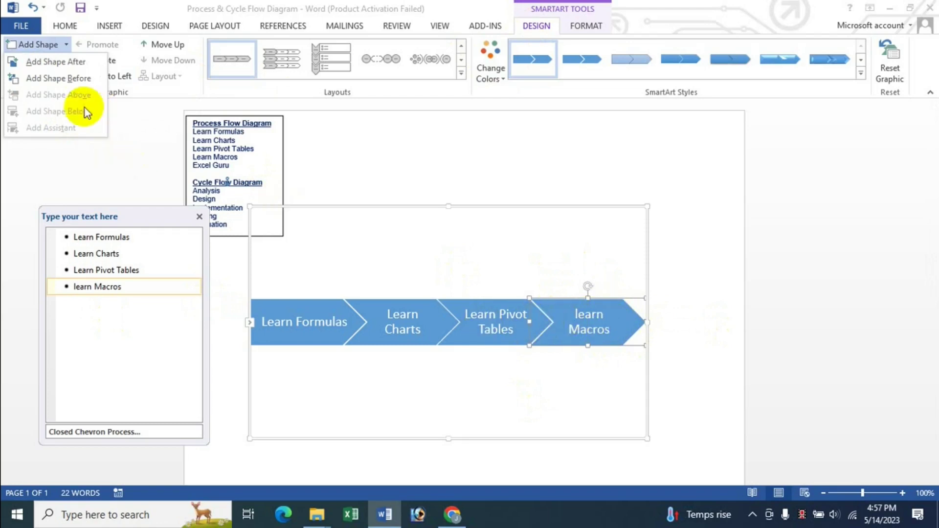
left_click(72, 62)
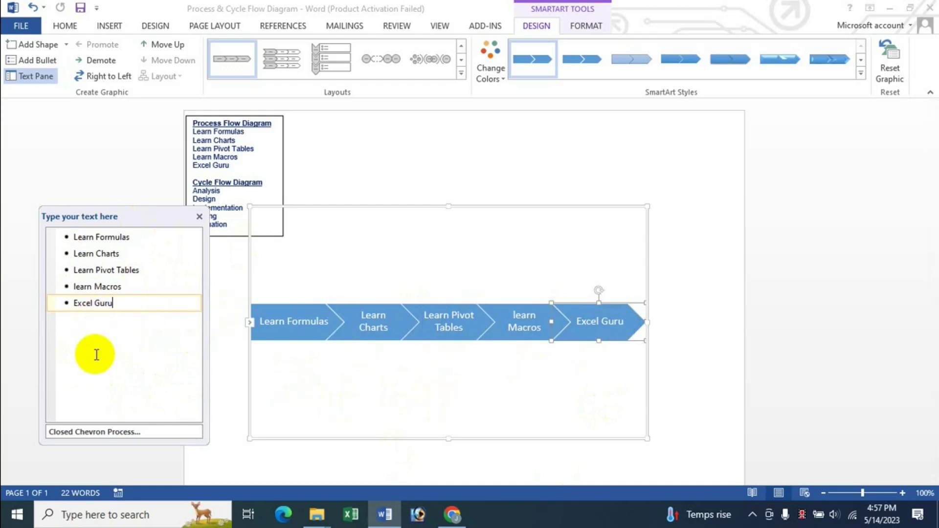
Add an empty shape before the "Learn Charts" chevron and delete it again.
left_click(67, 45)
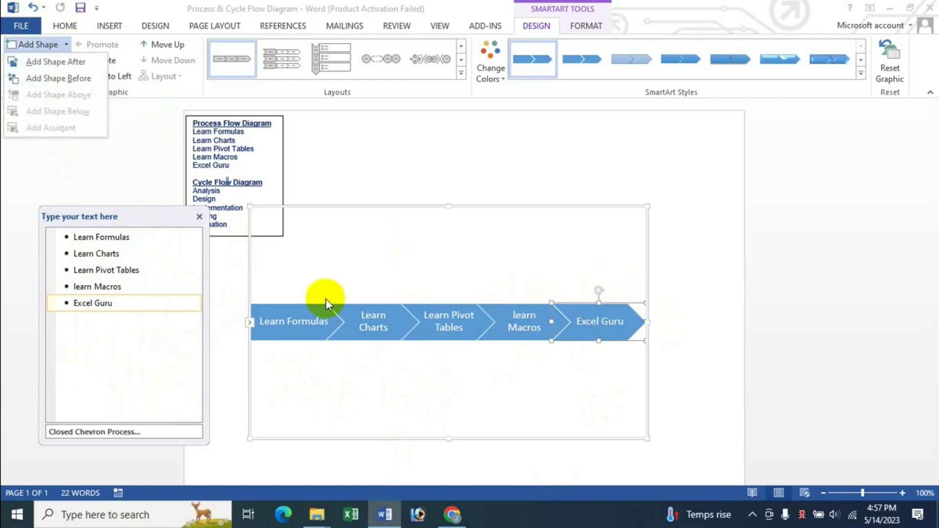
left_click(136, 306)
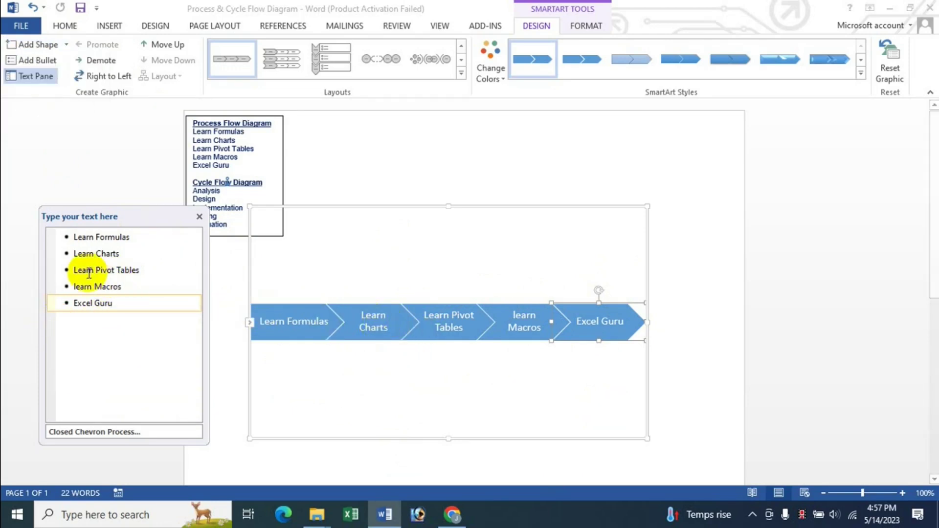
left_click(376, 324)
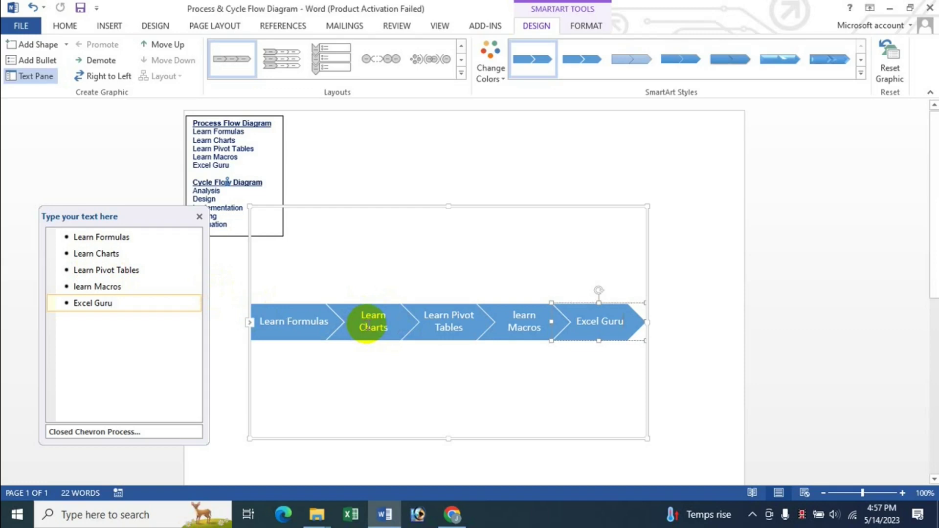
left_click(376, 322)
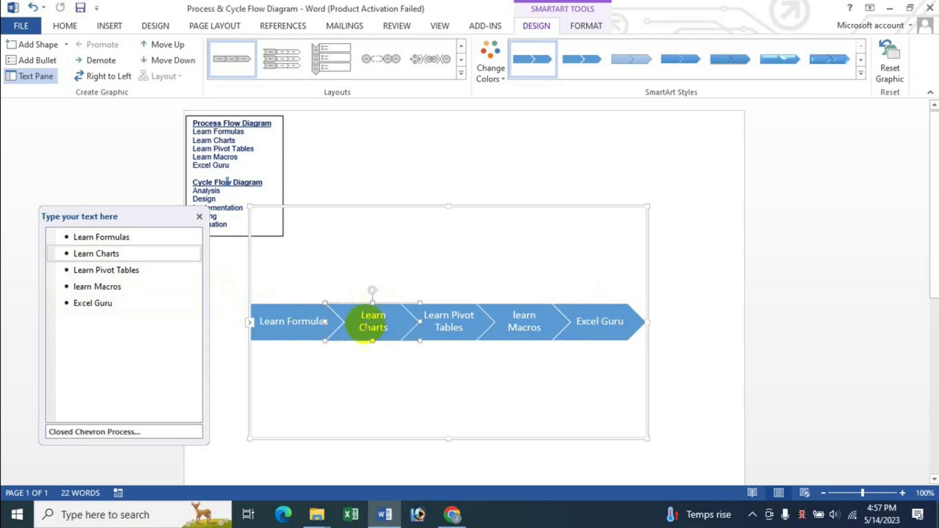
left_click(66, 44)
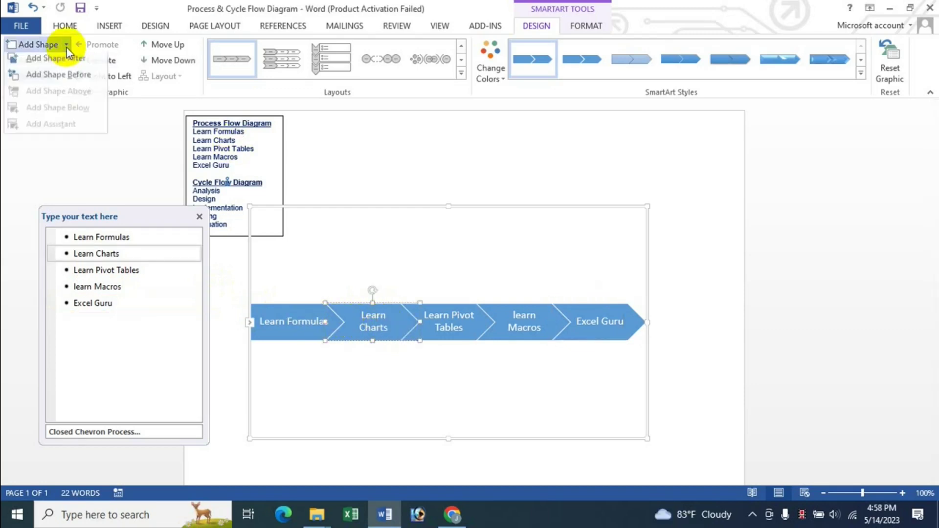
left_click(75, 79)
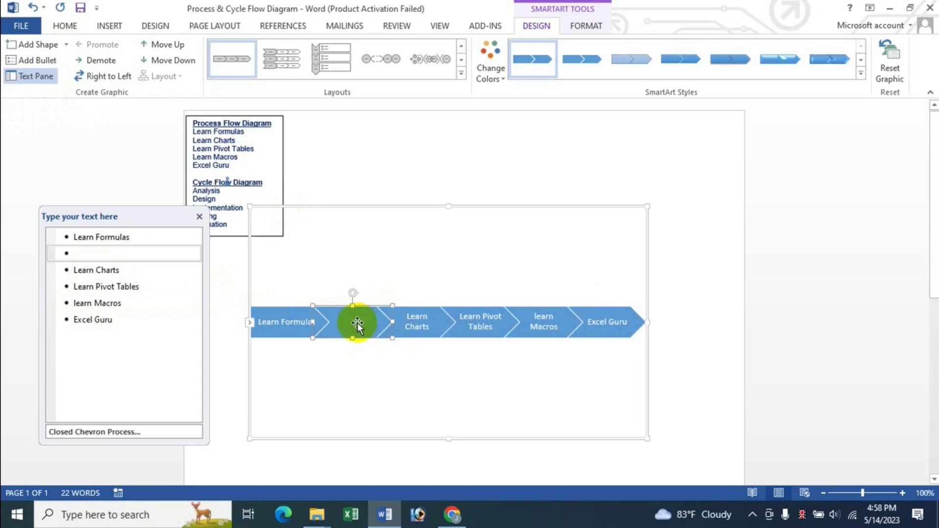
key("Delete")
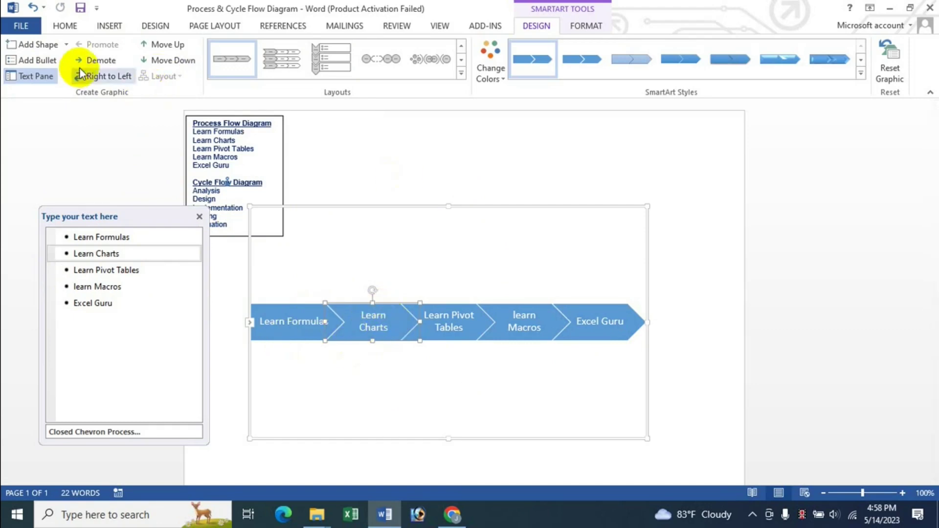
Demote "Learn Charts" and promote it back, and flip the graphic's direction from right to left and back.
left_click(99, 61)
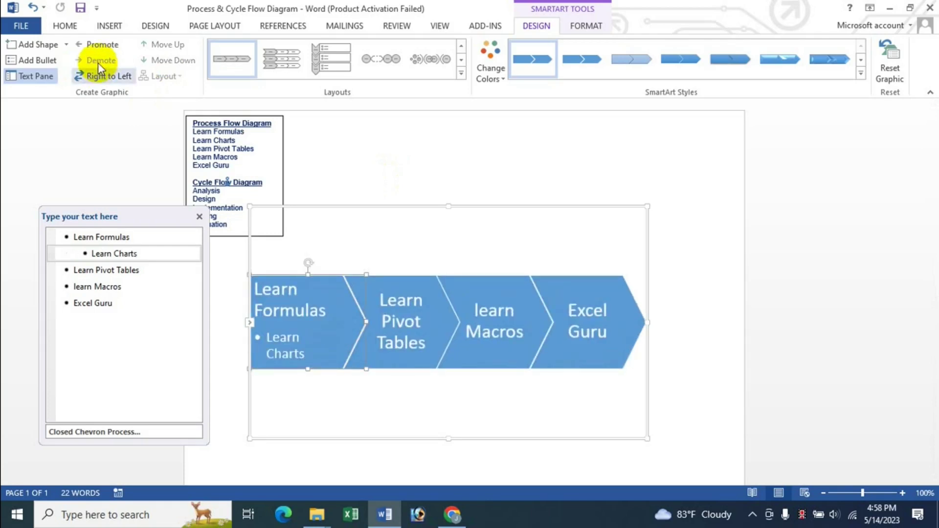
left_click(96, 45)
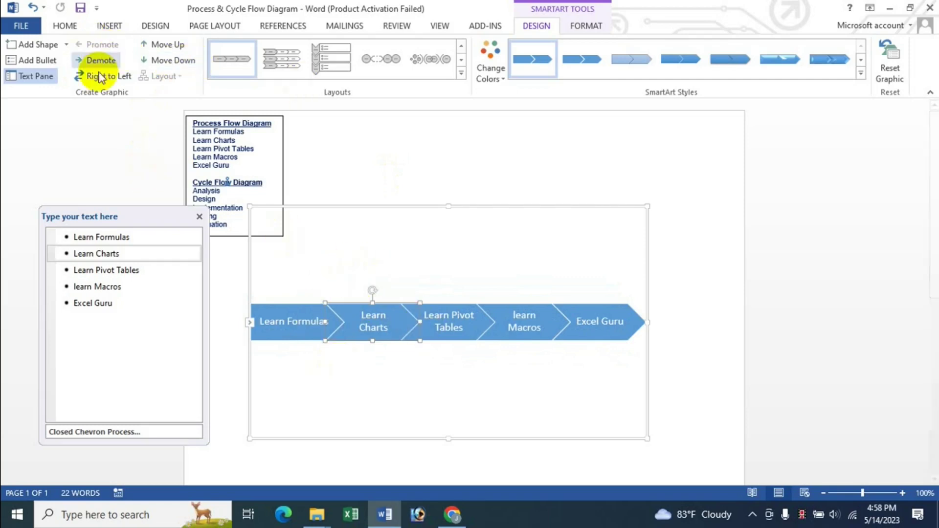
left_click(300, 323)
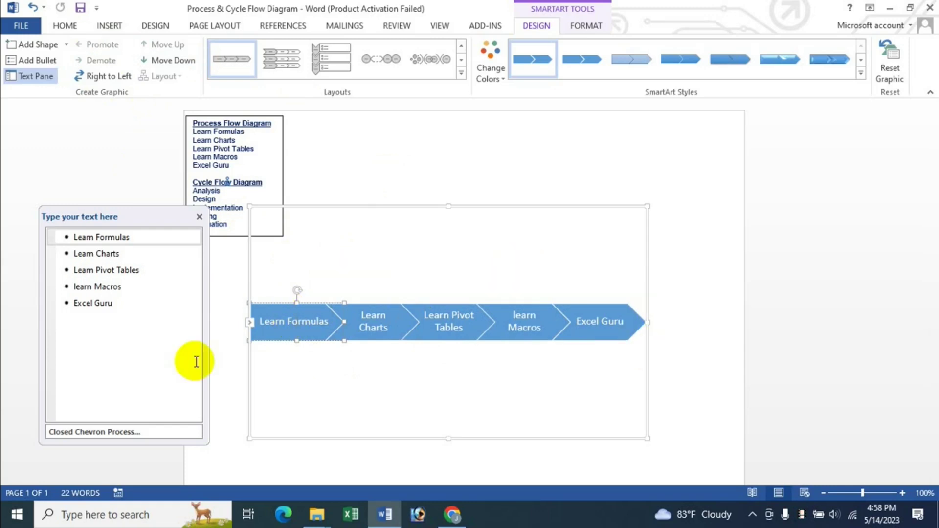
left_click(103, 76)
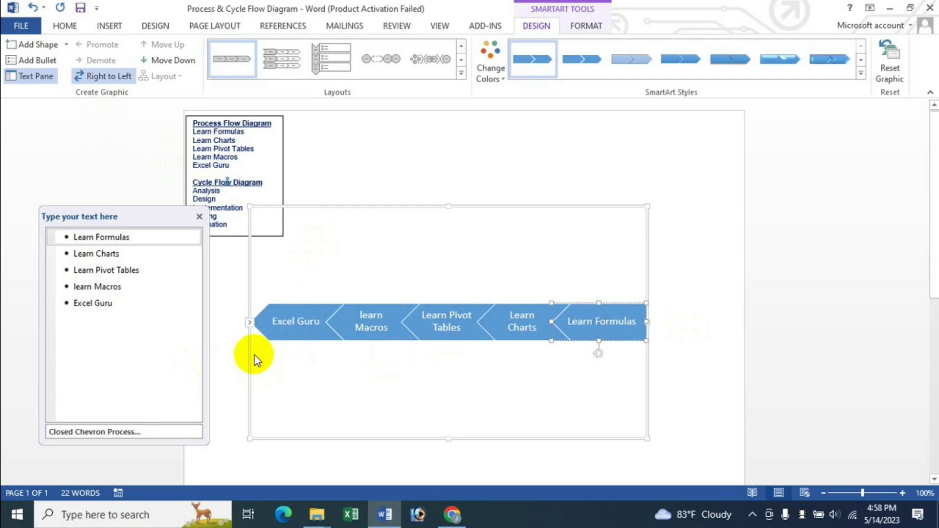
left_click(118, 77)
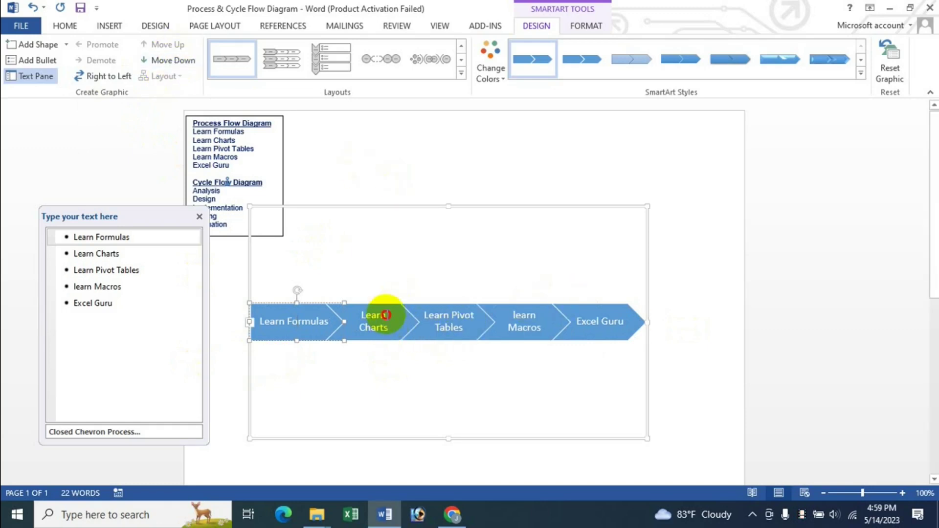
Move the "Learn Charts" chevron down one place in the sequence and back up again.
left_click(385, 319)
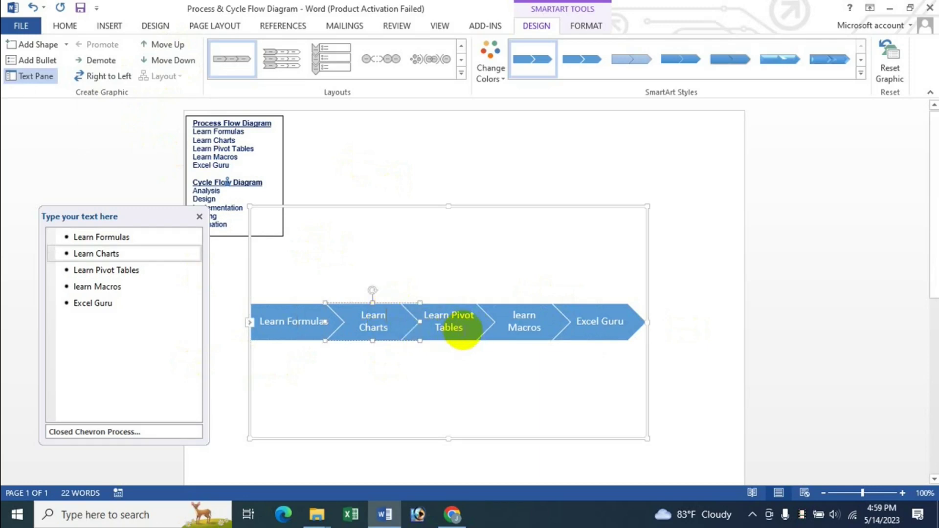
left_click(178, 61)
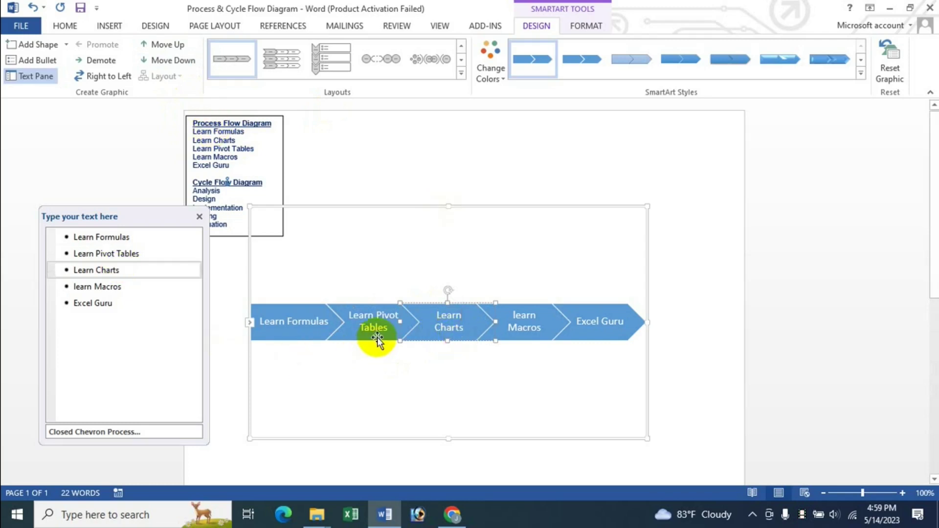
left_click(167, 43)
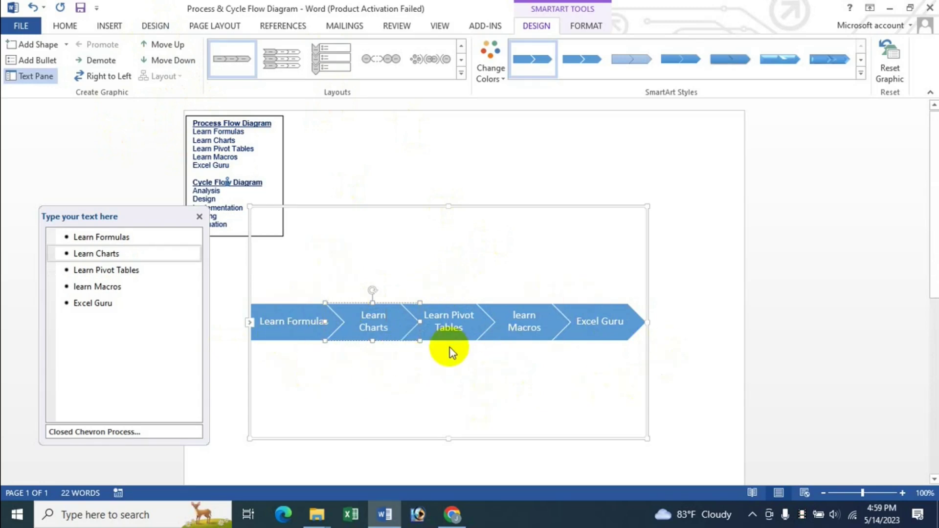
Change the layout of the process graphic to Upward Arrow.
left_click(461, 73)
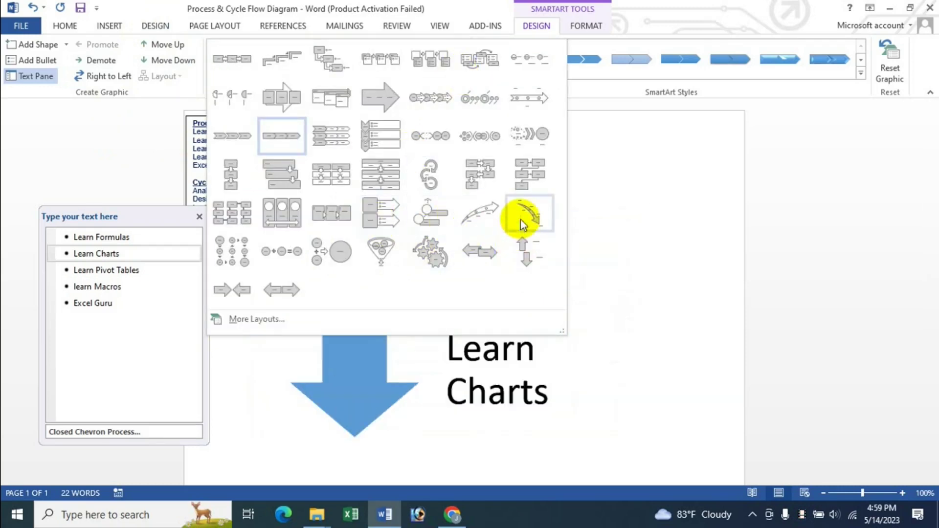
left_click(486, 224)
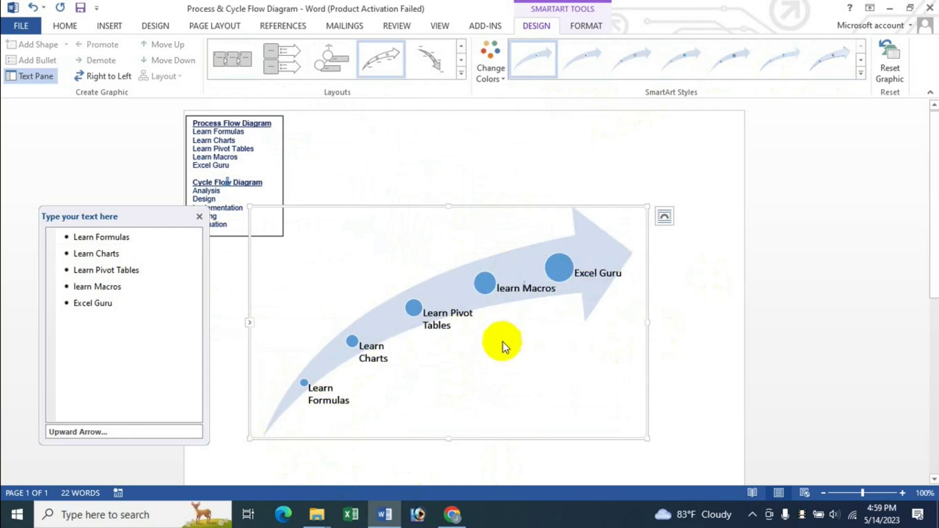
left_click(460, 74)
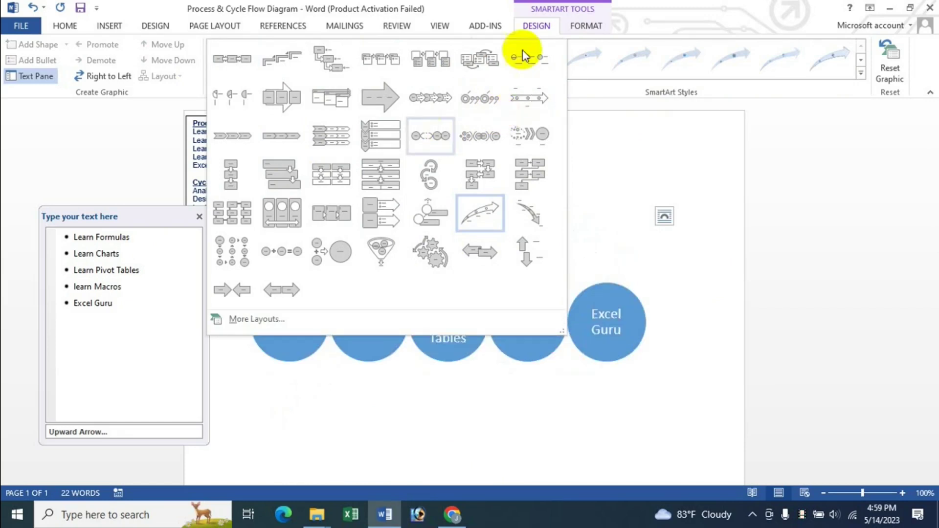
left_click(340, 374)
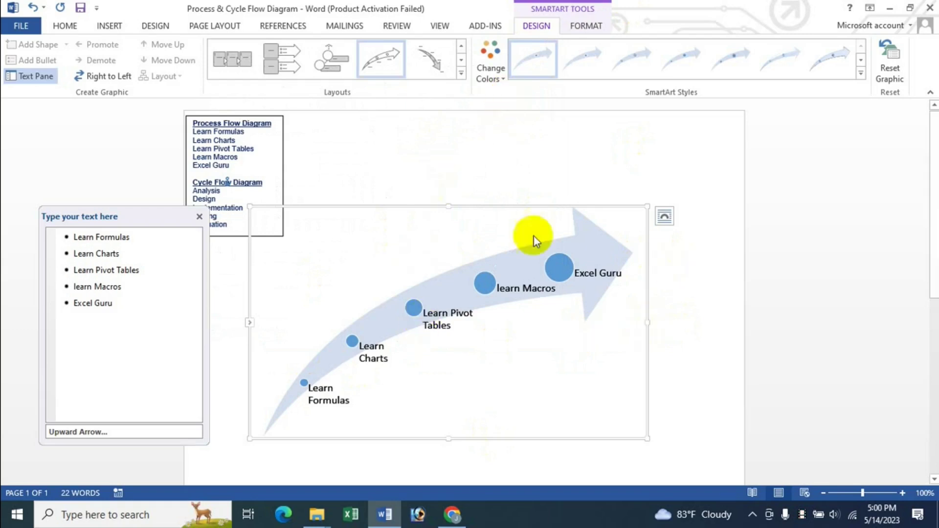
Recolor the arrow graphic with the fifth Accent 2 variation and apply the third 3-D SmartArt style with dark outlines.
left_click(492, 79)
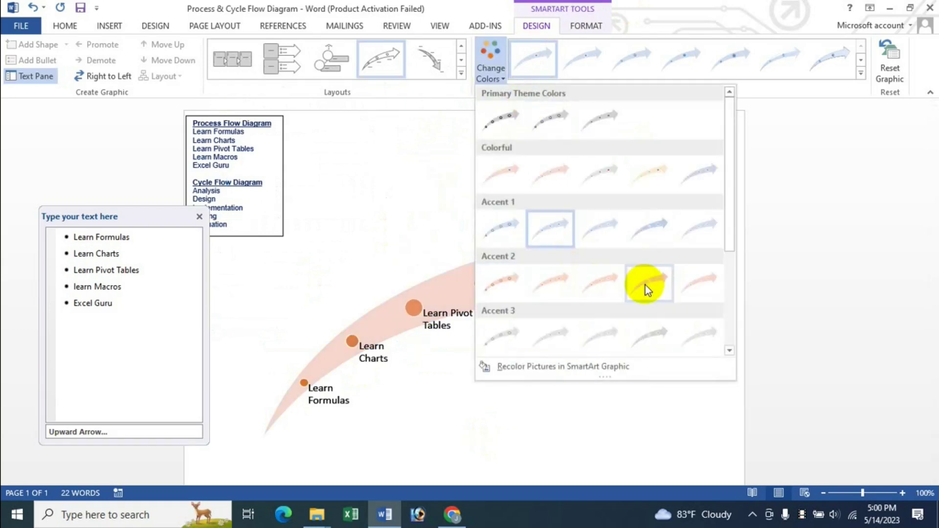
left_click(694, 287)
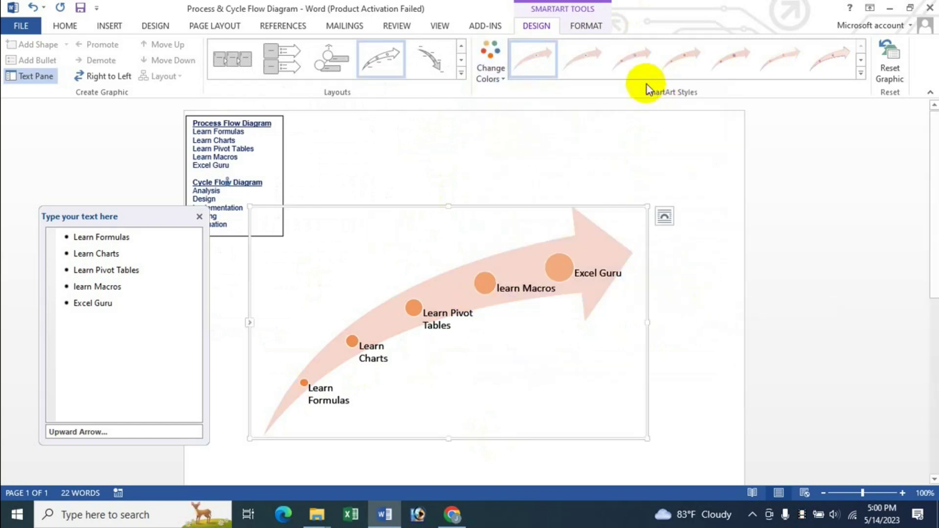
left_click(861, 73)
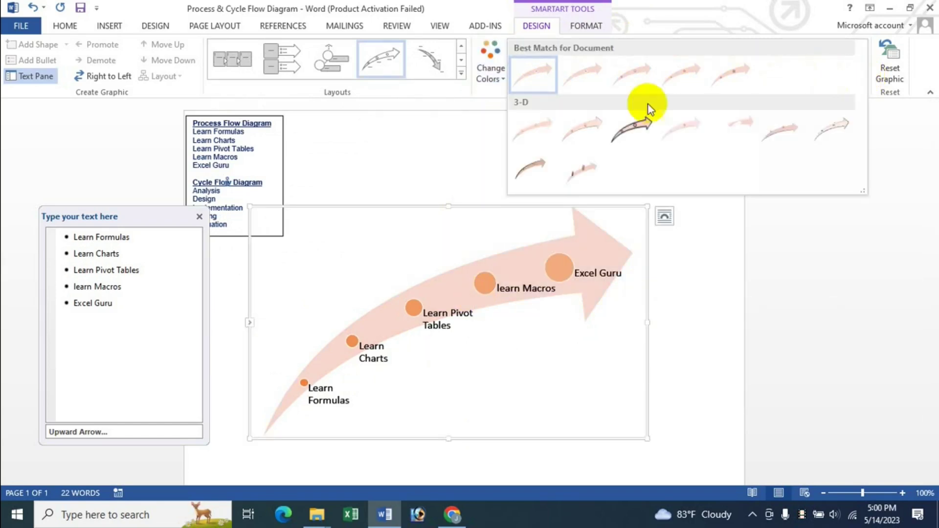
left_click(633, 133)
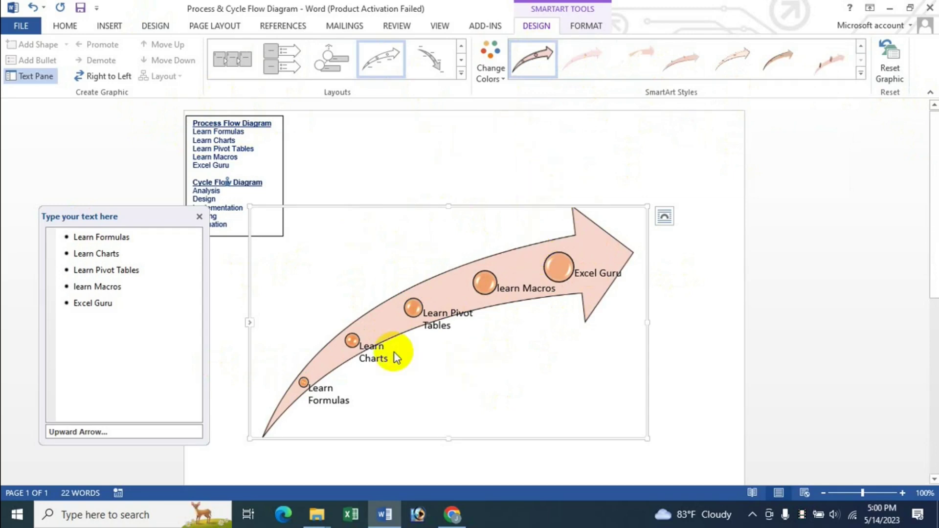
Switch to Chrome, look through the video list of the JK Update Technology YouTube channel, and return to the Word document.
left_click(589, 25)
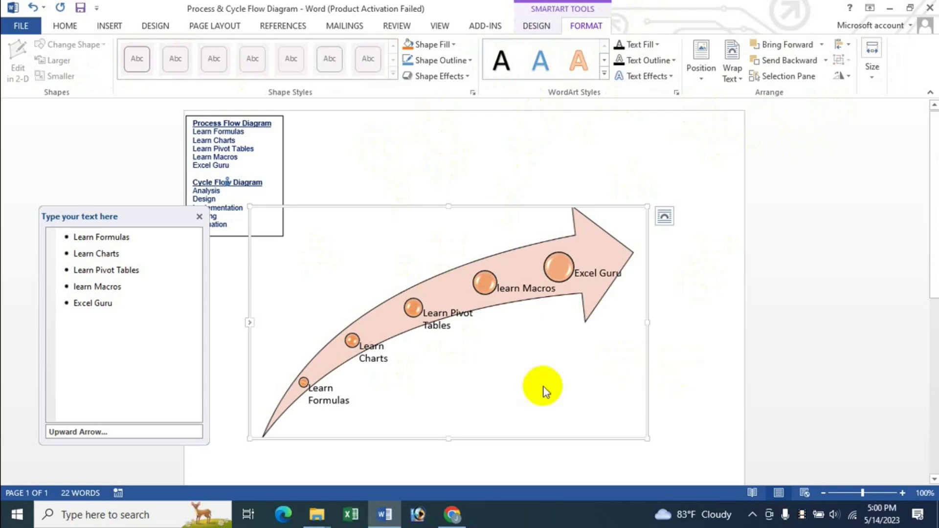
left_click(452, 514)
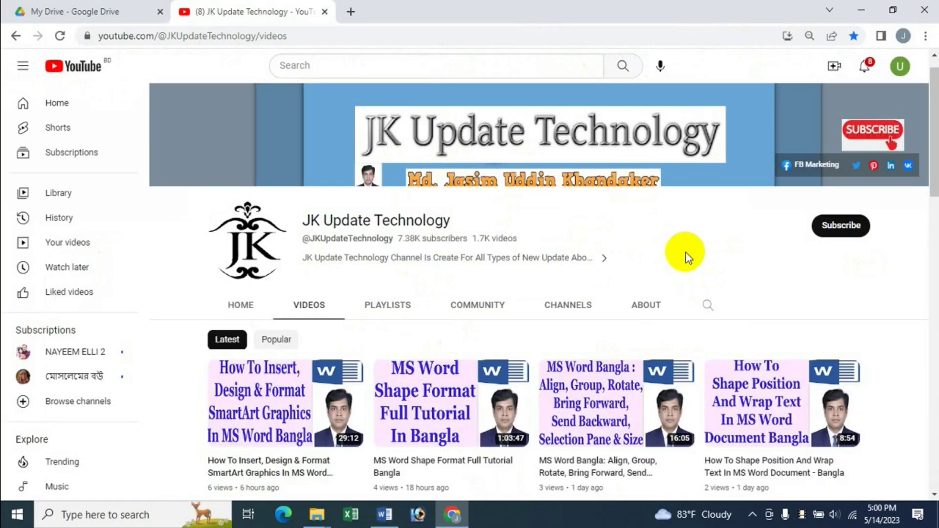
scroll(687, 257, "down", 3)
mouse_move(372, 280)
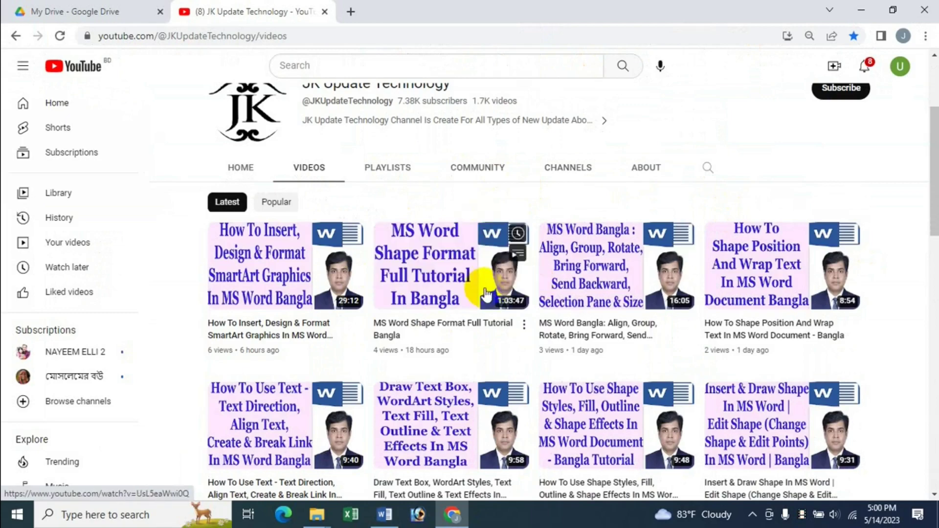
scroll(636, 176, "down", 5)
mouse_move(414, 344)
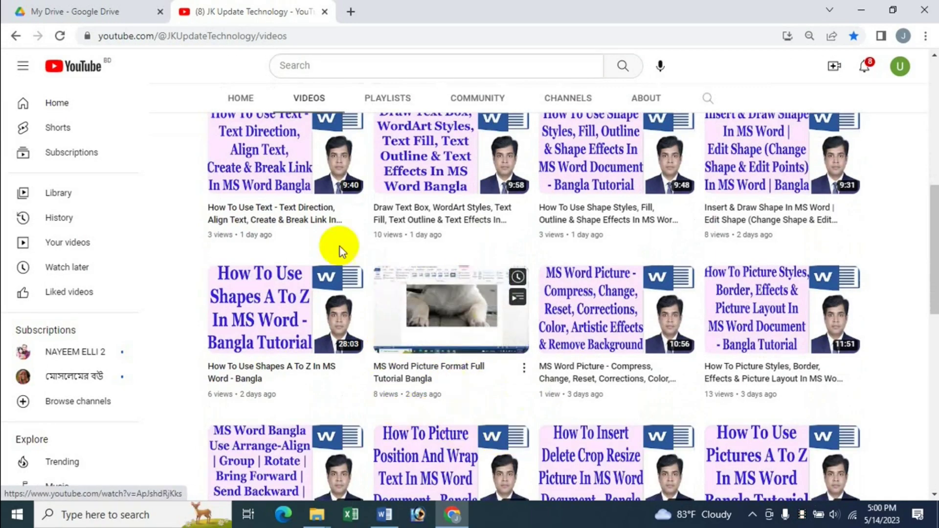
scroll(587, 137, "up", 5)
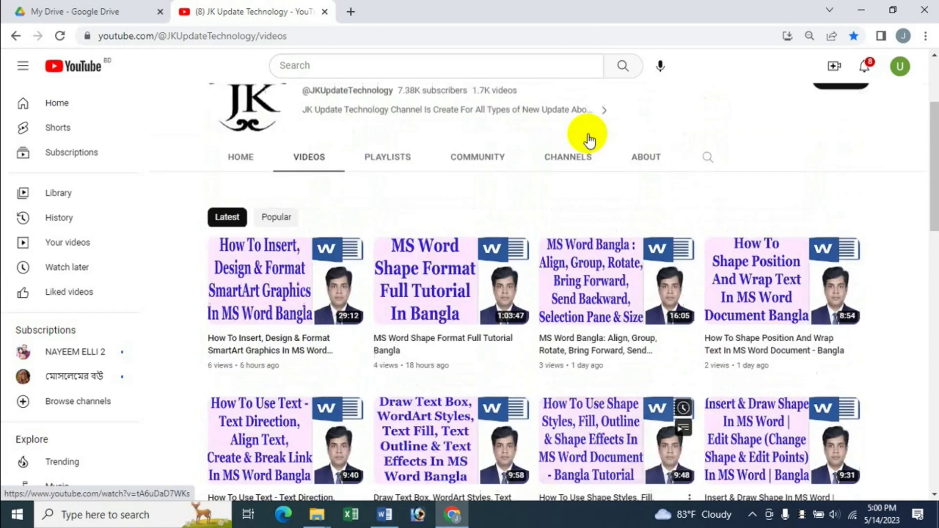
scroll(577, 142, "up", 2)
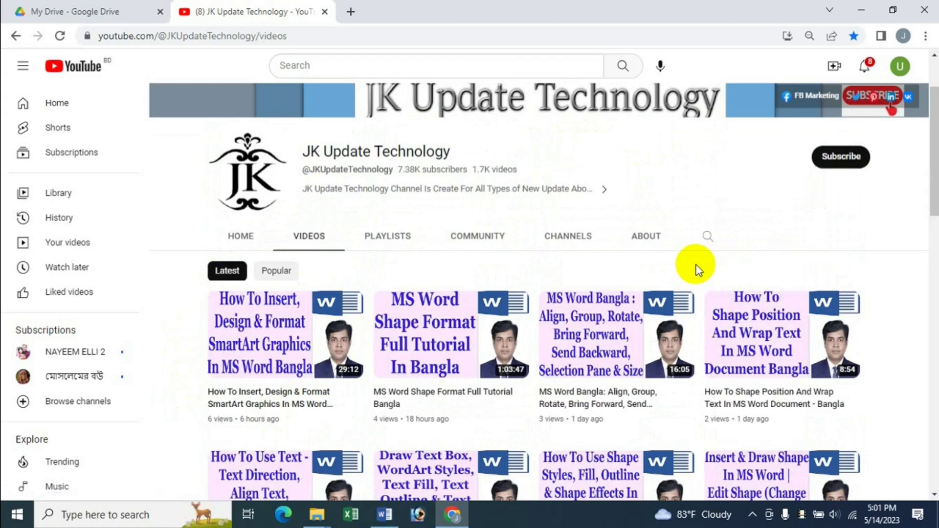
left_click(385, 515)
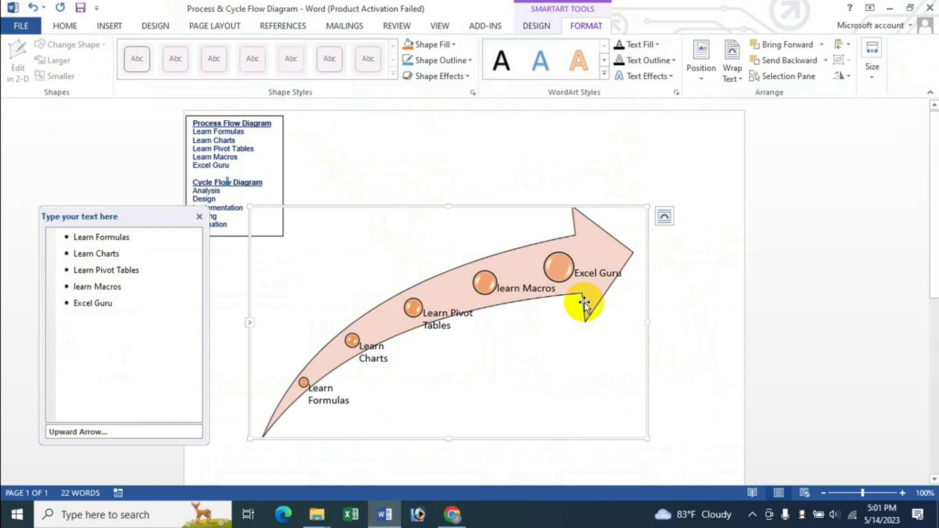
Delete the entire Upward Arrow SmartArt graphic from the page.
left_click(587, 214)
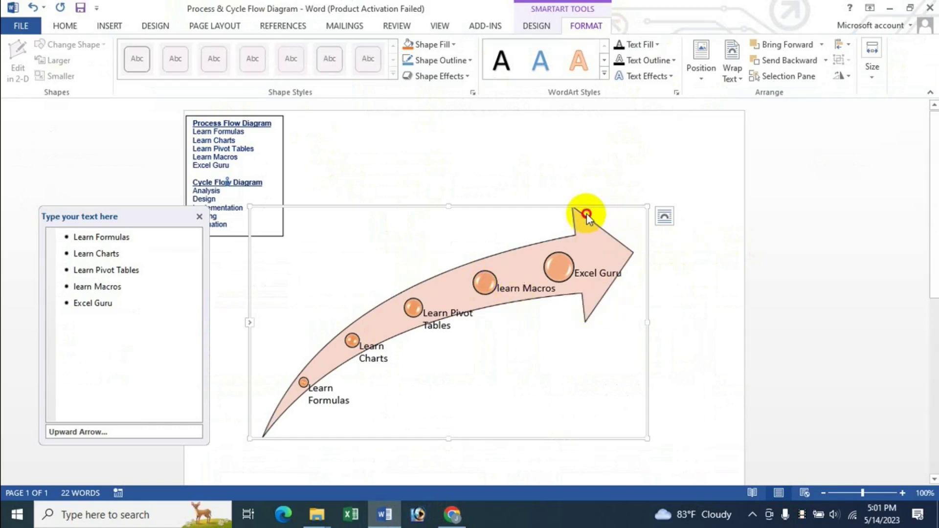
left_click(577, 209)
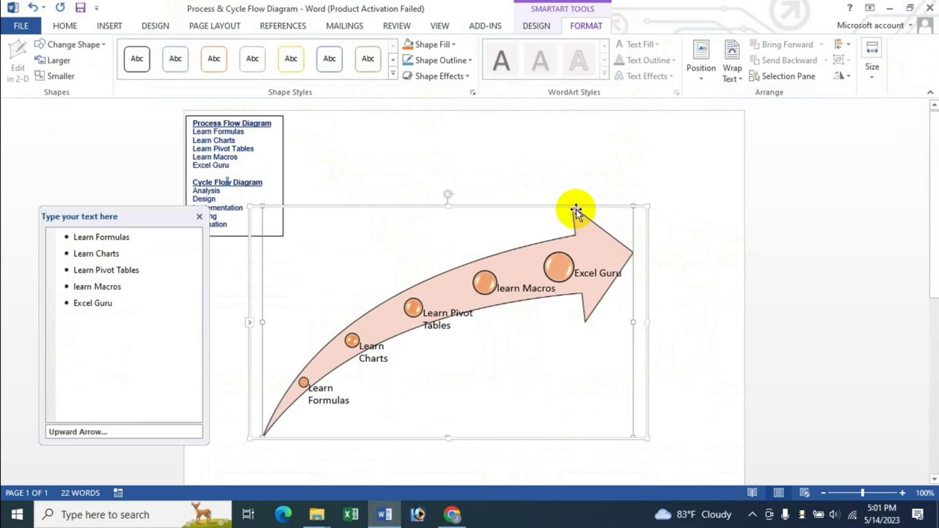
left_click(630, 213)
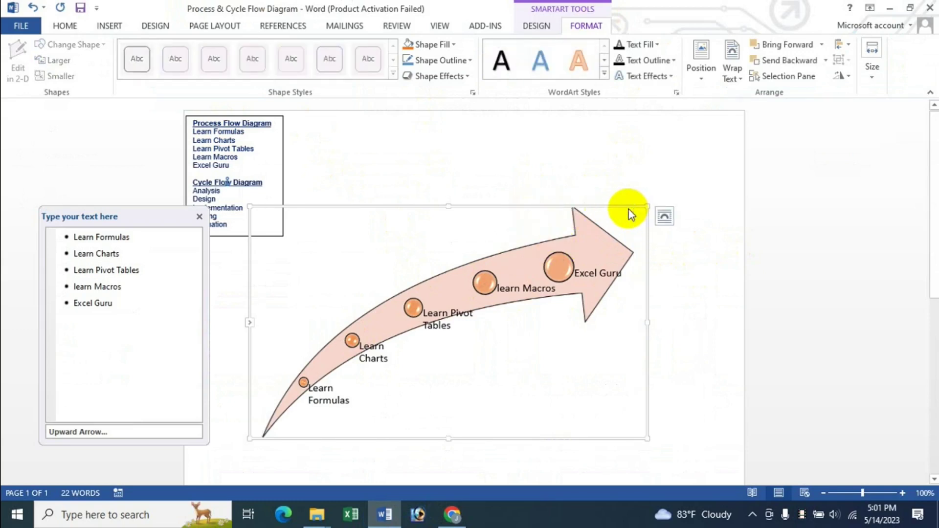
key("Delete")
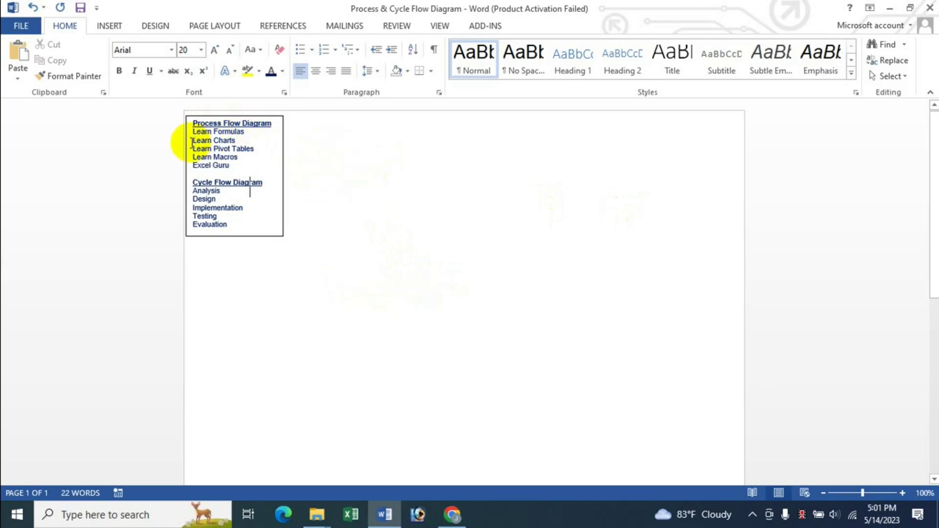
Copy the five entries from "Learn Formulas" to "Excel Guru" under the Process Flow Diagram heading in the text box.
mouse_move(192, 135)
left_mouse_down()
mouse_move(206, 164)
mouse_move(230, 166)
left_mouse_up()
key("ctrl+c")
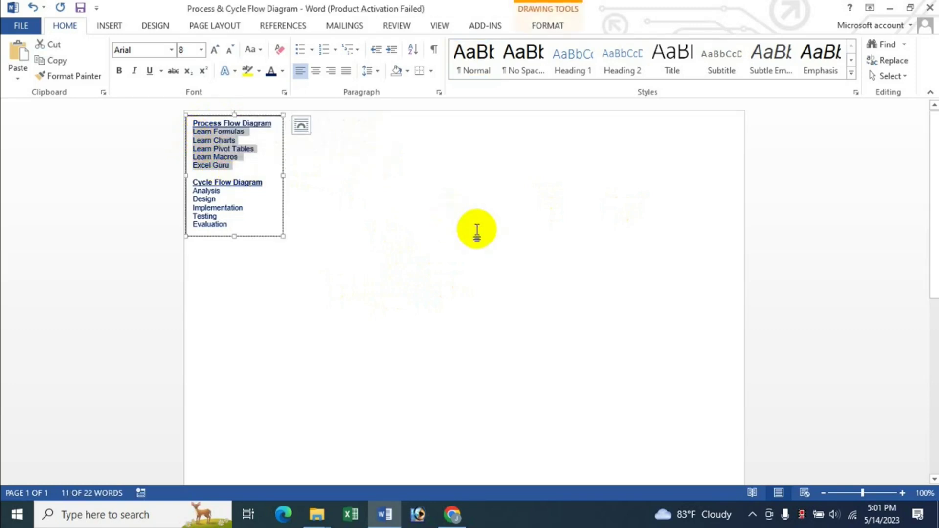
Insert a Basic Timeline SmartArt graphic from the Process category on the blank page area beside the text box.
left_click(381, 215)
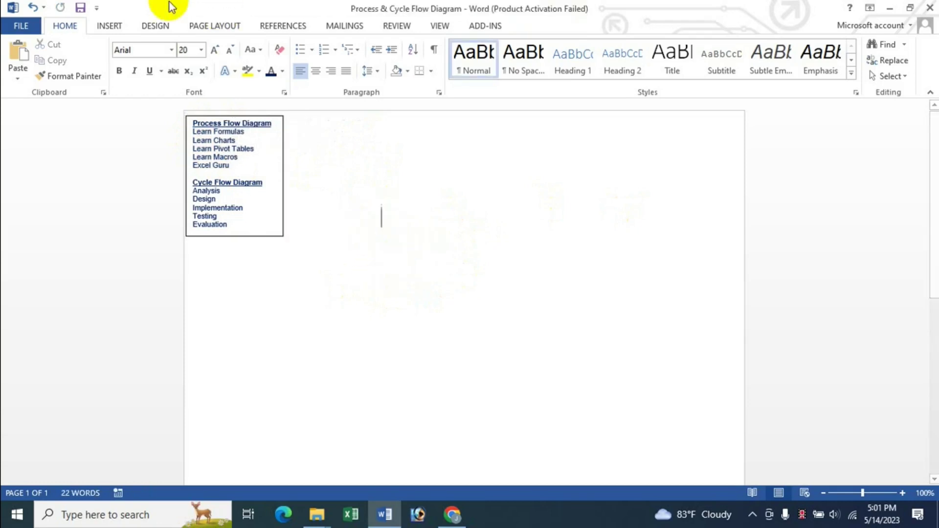
left_click(109, 25)
left_click(223, 63)
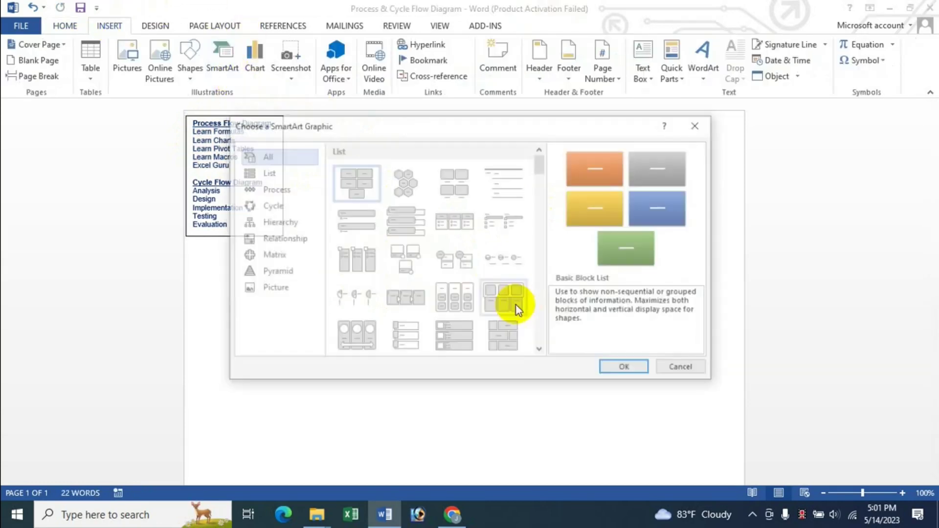
left_click(292, 192)
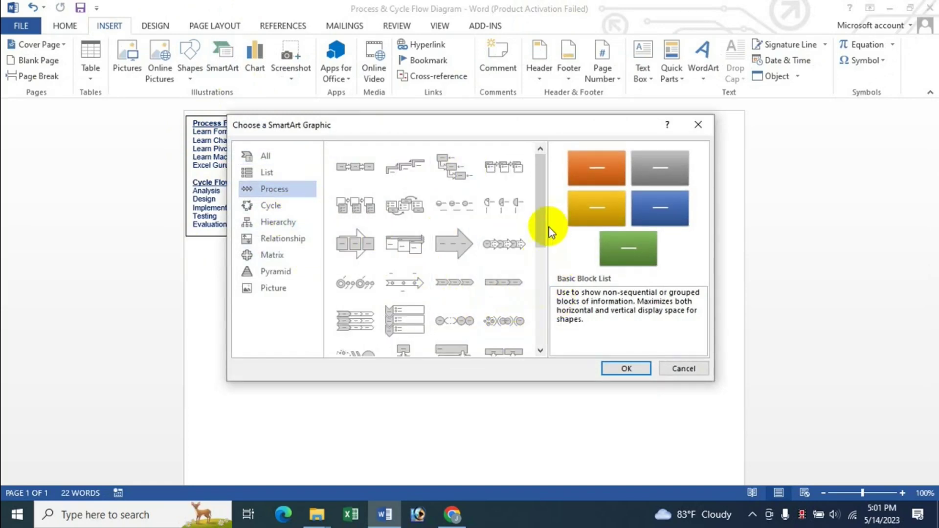
left_click_drag(542, 222, 545, 242)
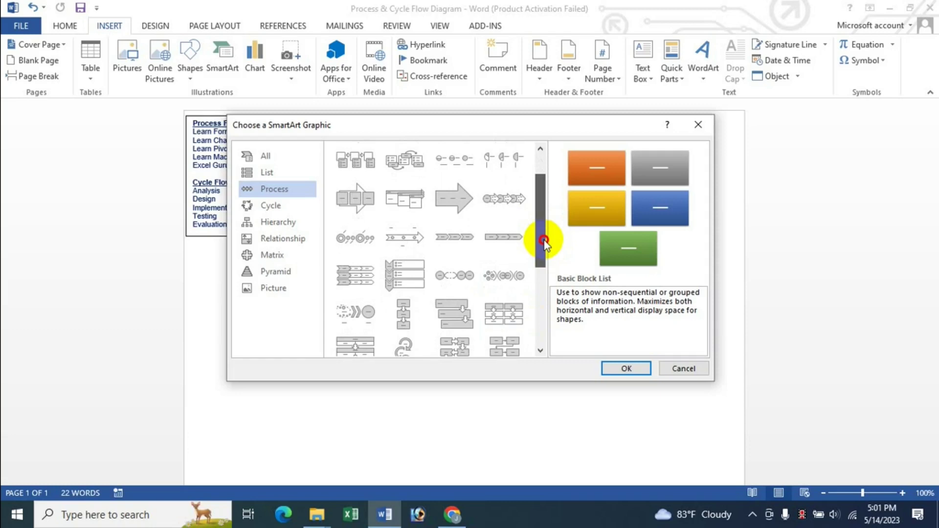
left_click(409, 247)
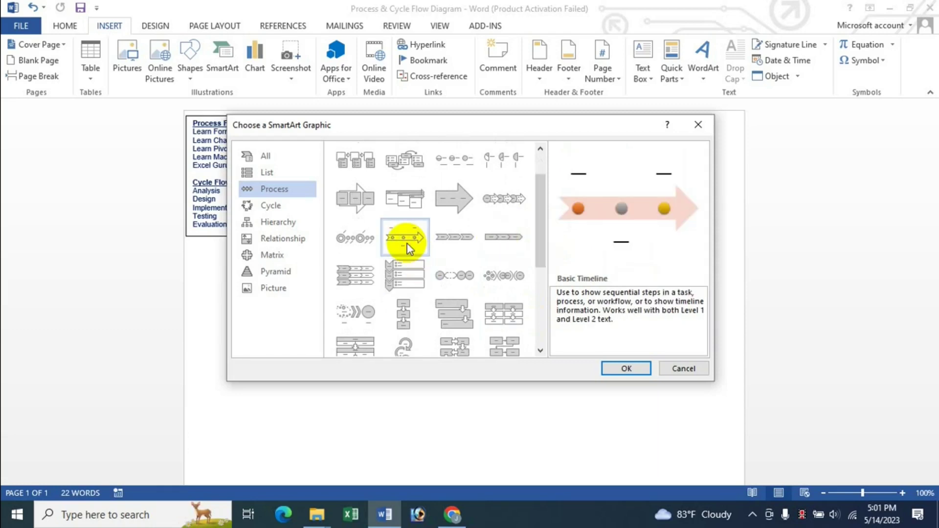
left_click(624, 368)
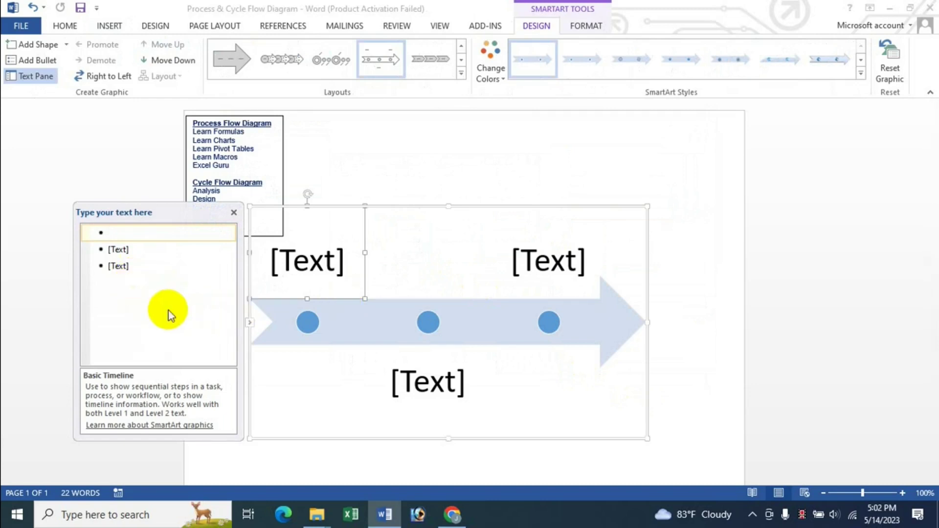
Replace all placeholder entries of the timeline graphic with the five copied items from "Learn Formulas" to "Excel Guru".
key("ctrl+a")
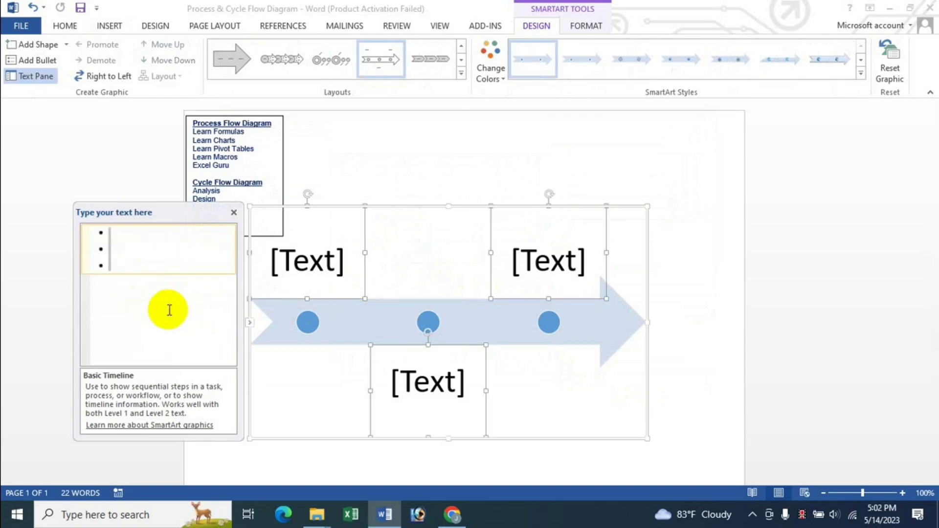
left_click(147, 267)
key("ctrl+a")
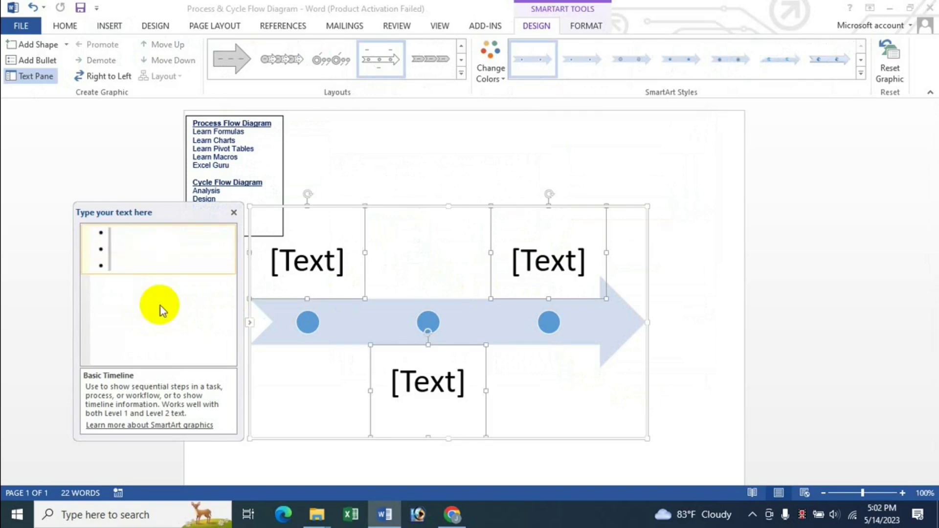
key("Delete")
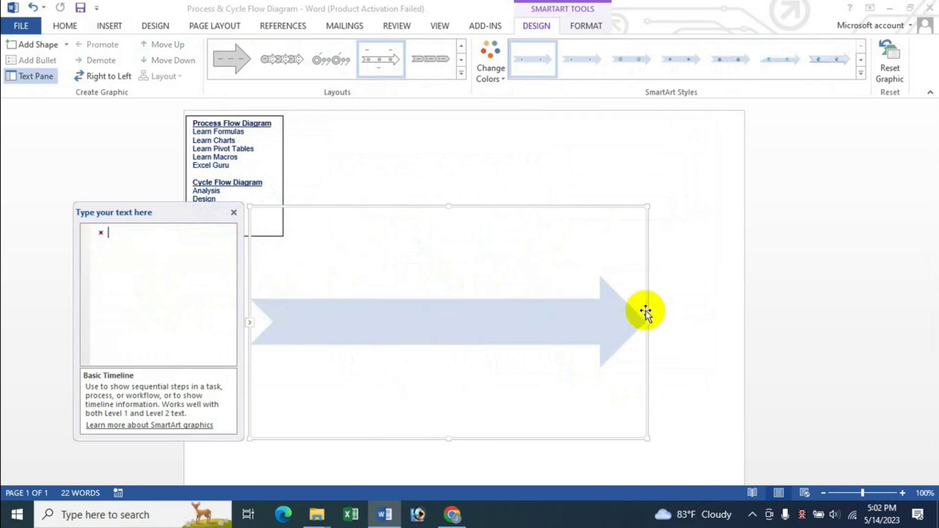
key("ctrl+v")
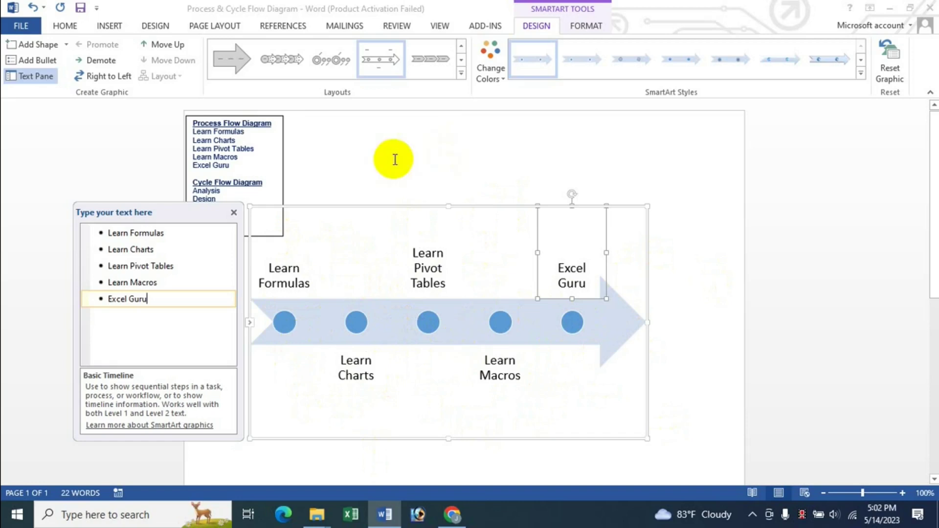
Try the Circular Bending Process and Picture Accent Process layouts on the graphic, ending with the Pie Process layout.
left_click(461, 73)
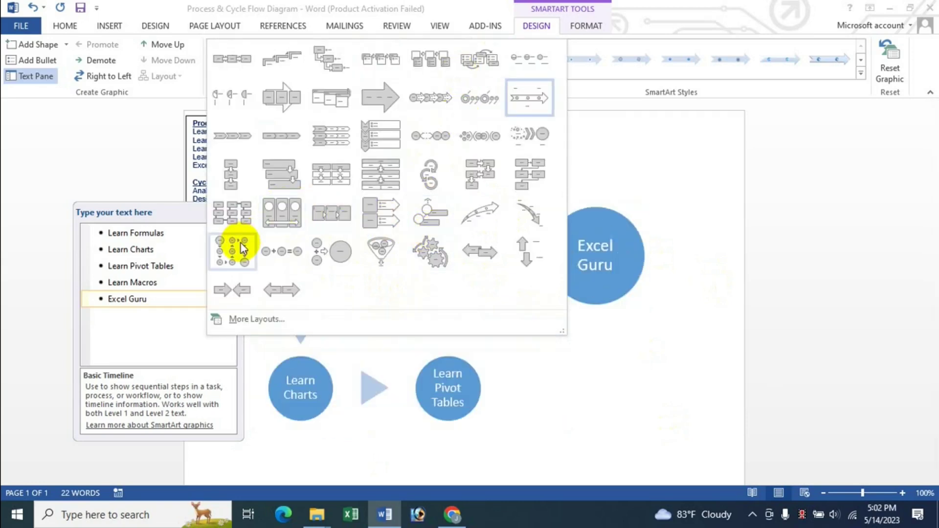
left_click(240, 246)
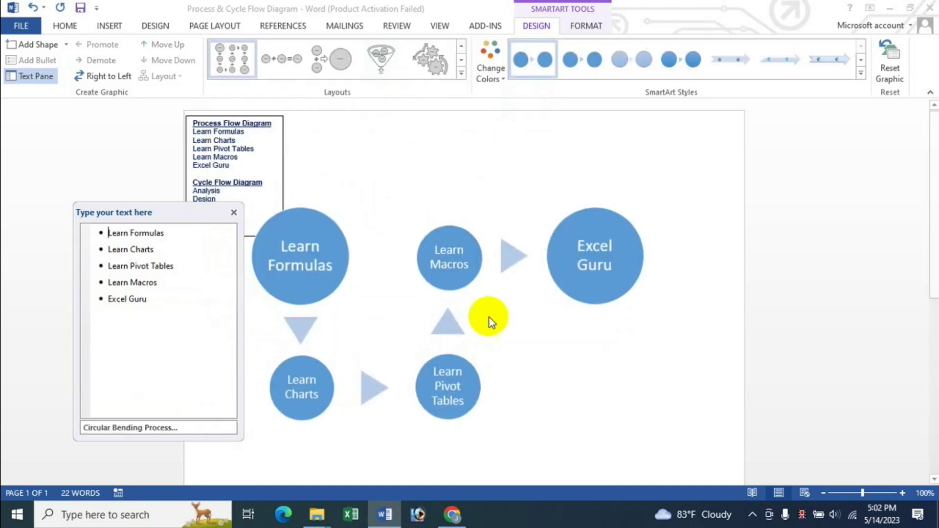
left_click(460, 73)
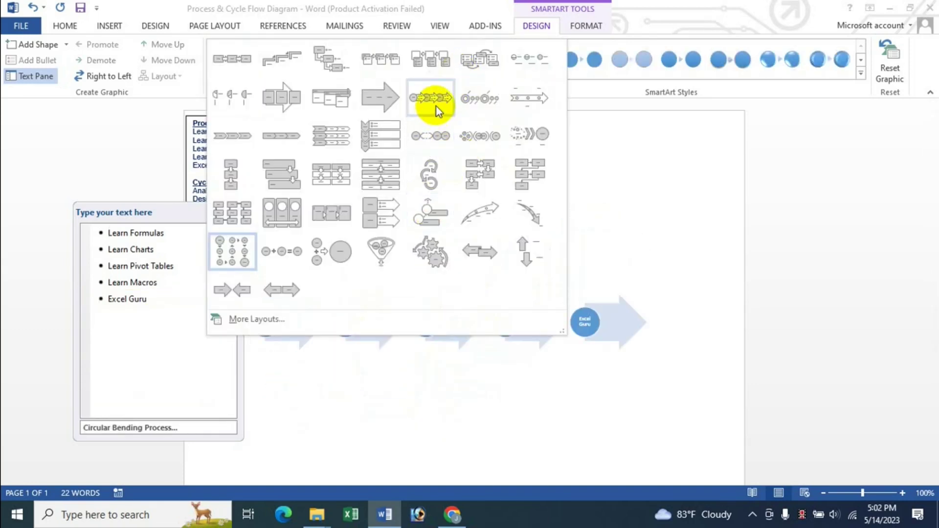
left_click(442, 70)
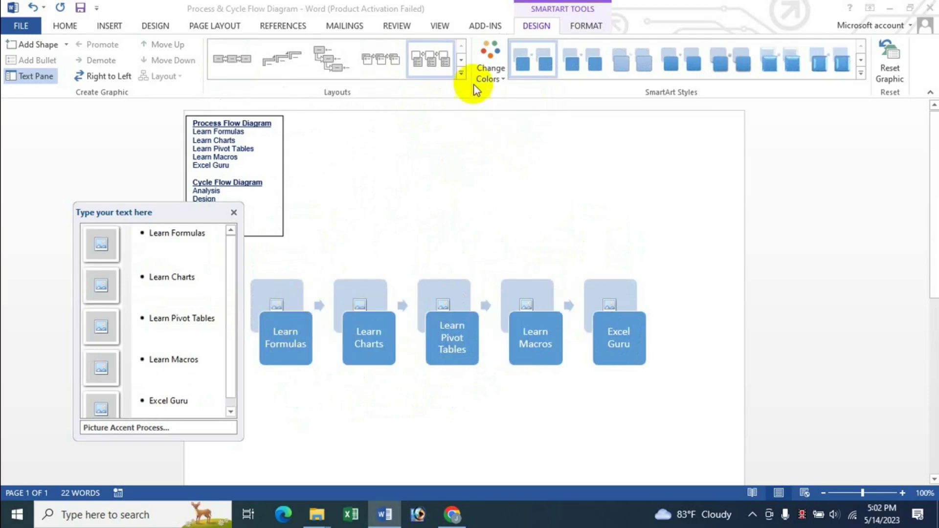
left_click(460, 73)
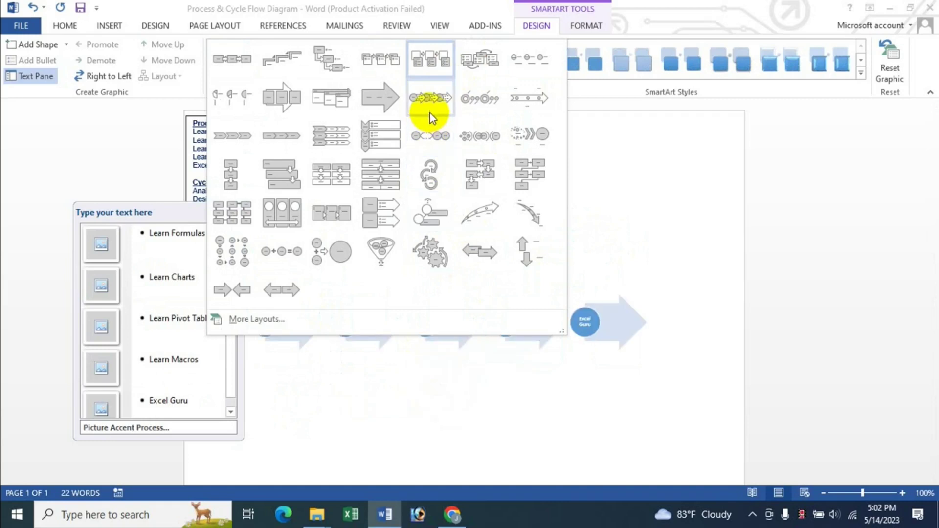
left_click(221, 103)
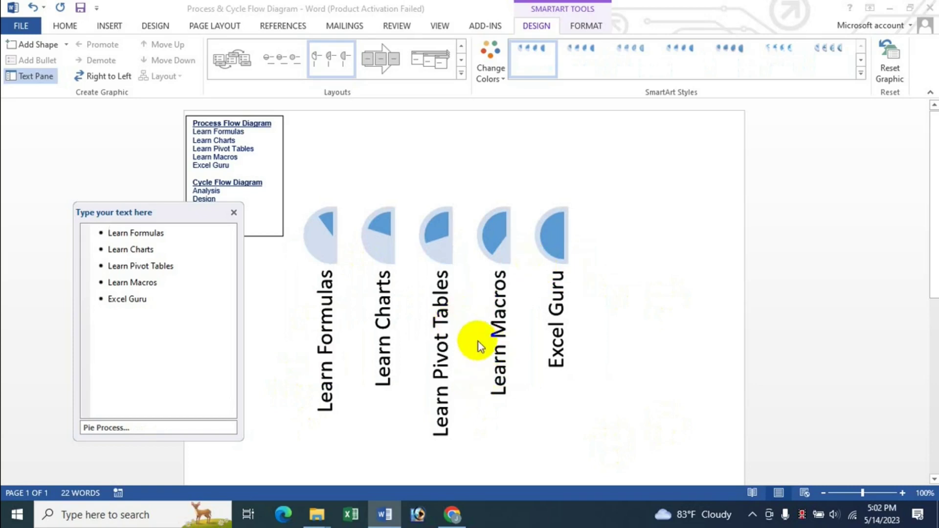
Recolor the Pie Process graphic with the third Accent 2 variation and apply the fourth 3-D SmartArt style.
left_click(66, 45)
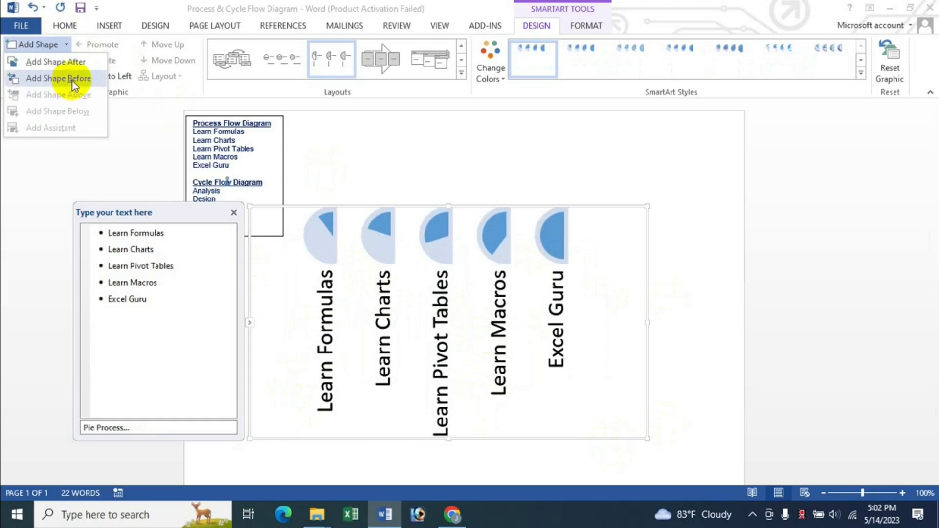
left_click(291, 8)
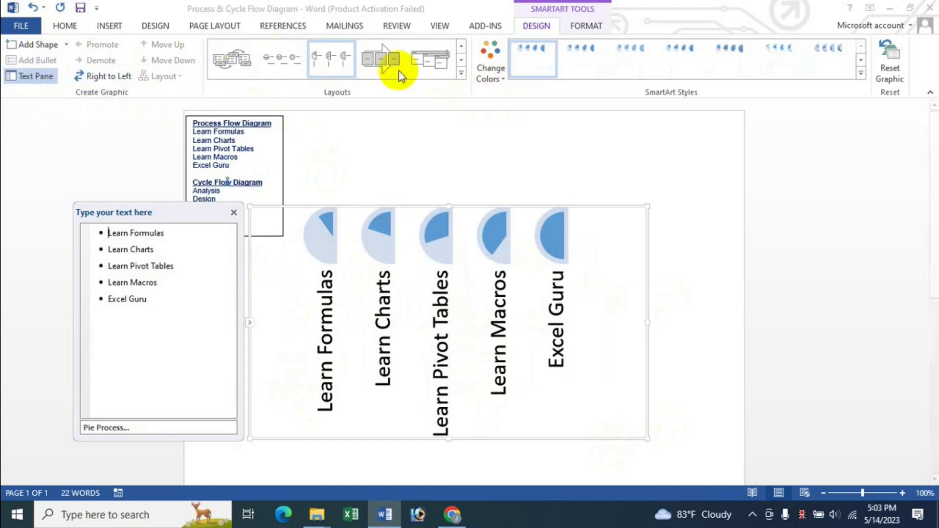
left_click(486, 74)
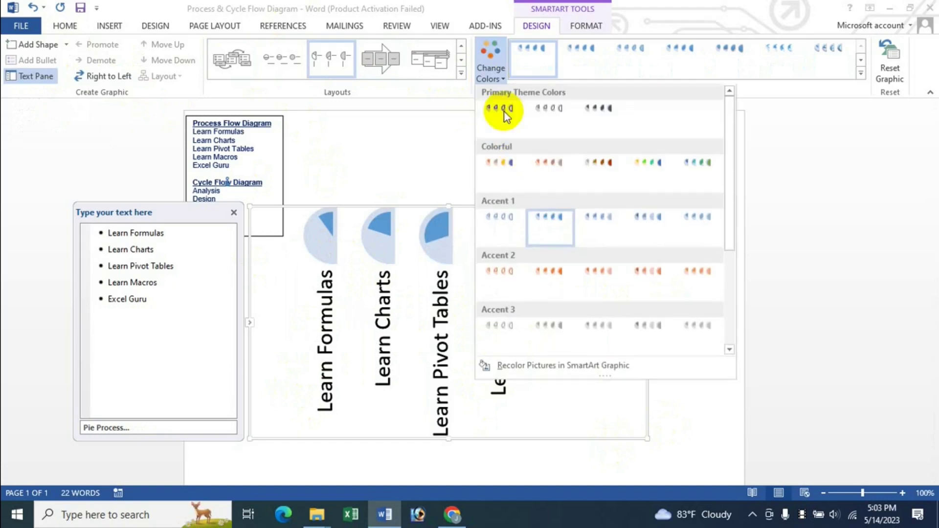
left_click(600, 265)
left_click(861, 73)
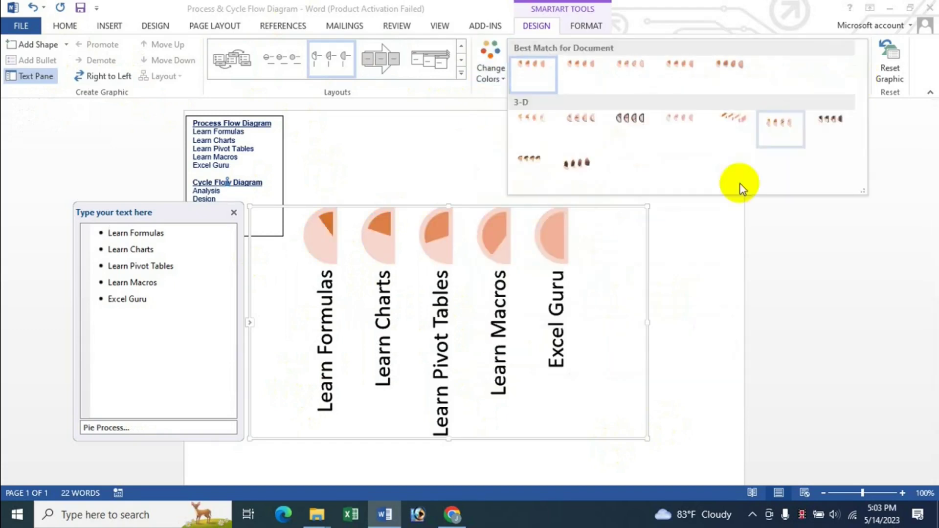
left_click(678, 137)
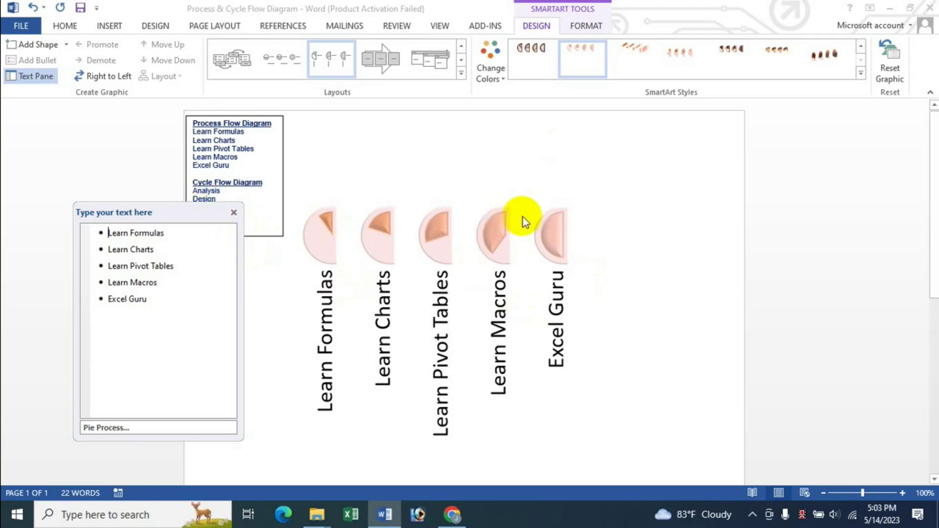
Delete the entire Pie Process SmartArt graphic from the page.
left_click(580, 212)
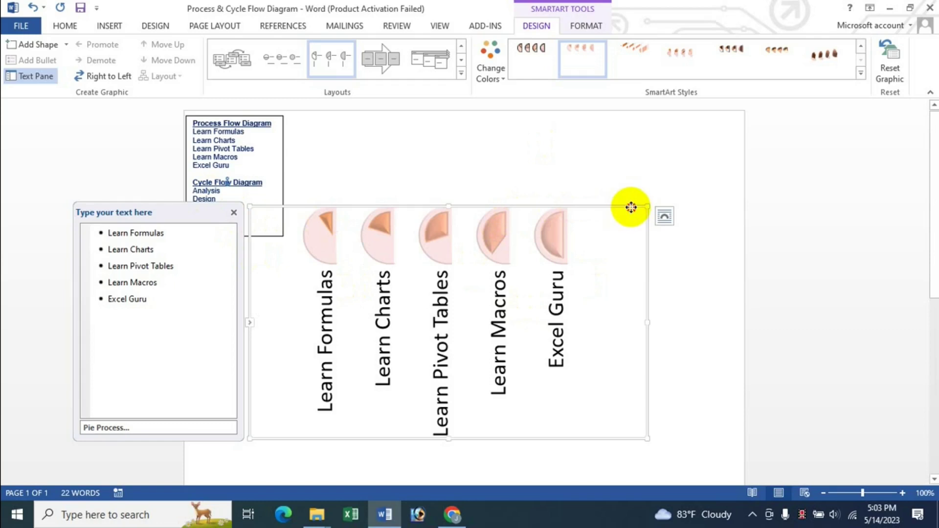
key("Delete")
left_click(250, 183)
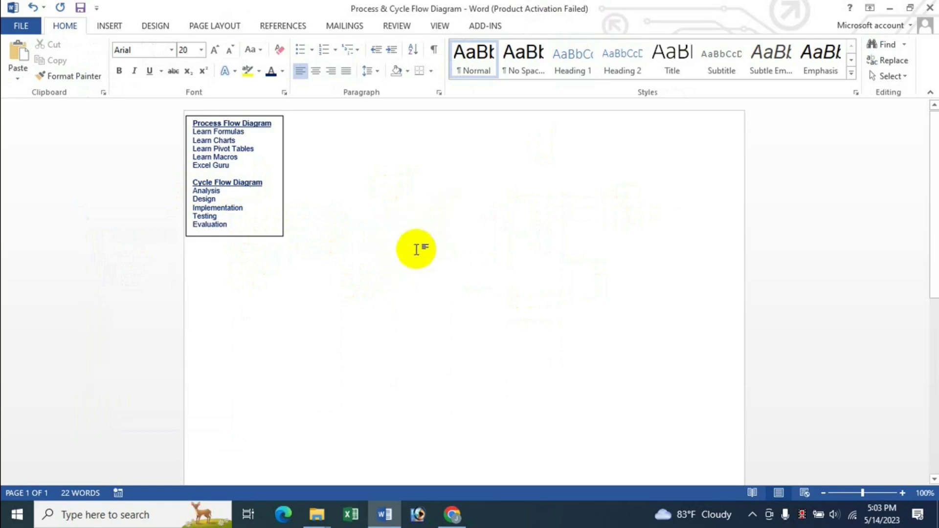
Insert a Block Cycle SmartArt graphic from the Cycle category on the empty page.
double_click(406, 229)
left_click(110, 26)
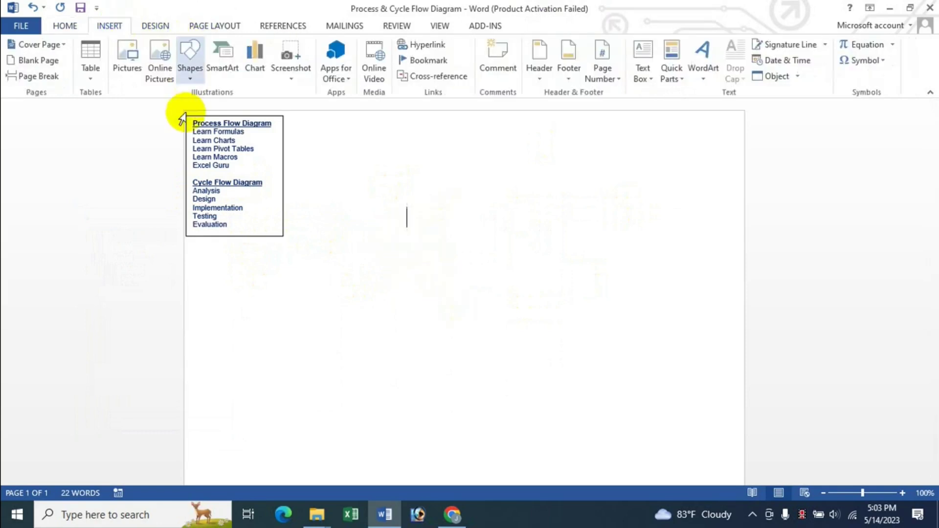
left_click(223, 68)
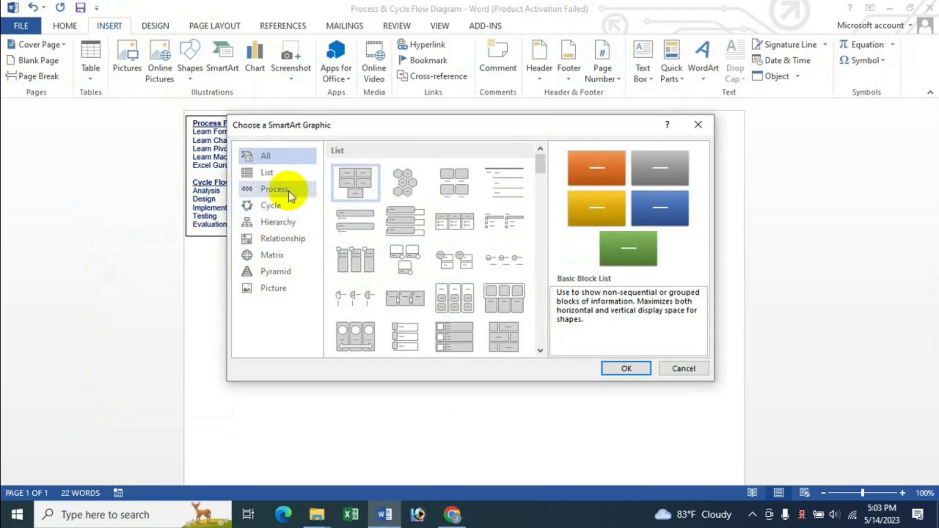
left_click(277, 204)
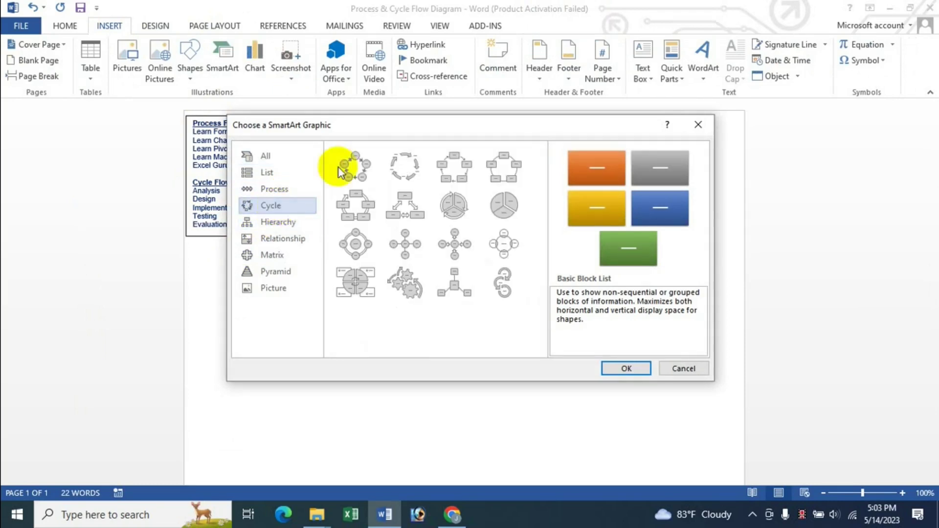
left_click_drag(401, 129, 436, 162)
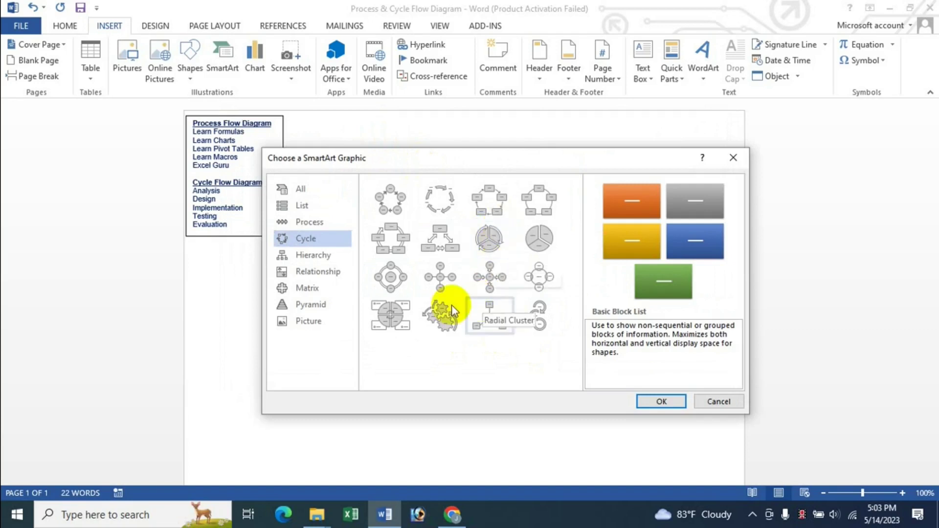
left_click(495, 205)
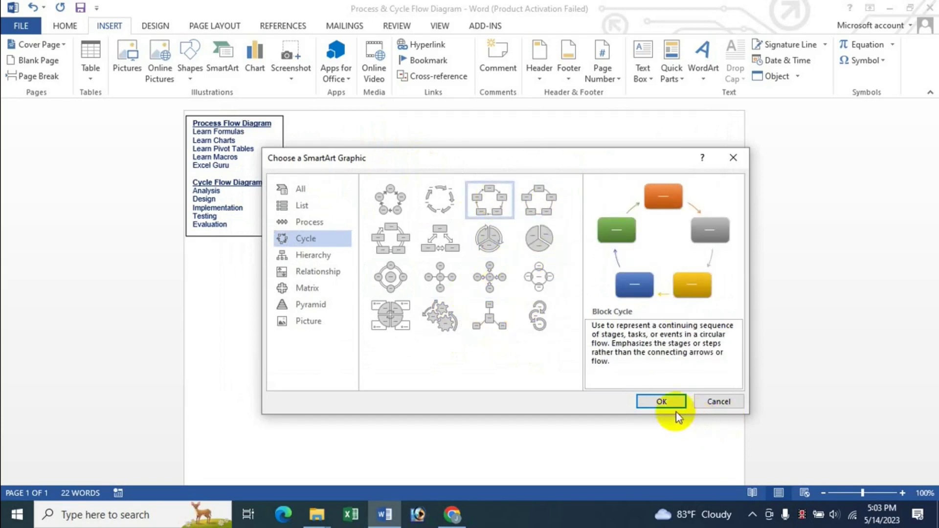
left_click(662, 400)
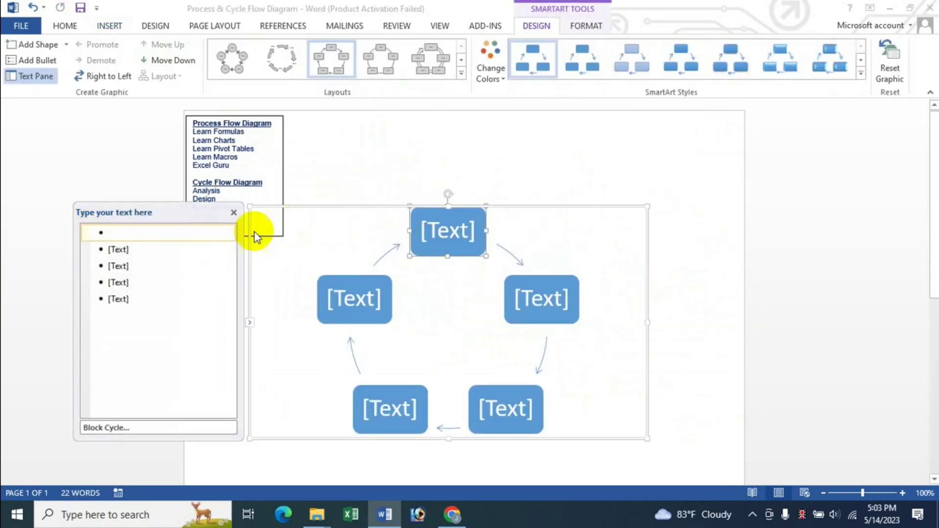
Move the text pane off the page's list and enter Analysis, Design and Implementation as the first three Block Cycle items.
left_click(132, 230)
left_click_drag(147, 213, 92, 233)
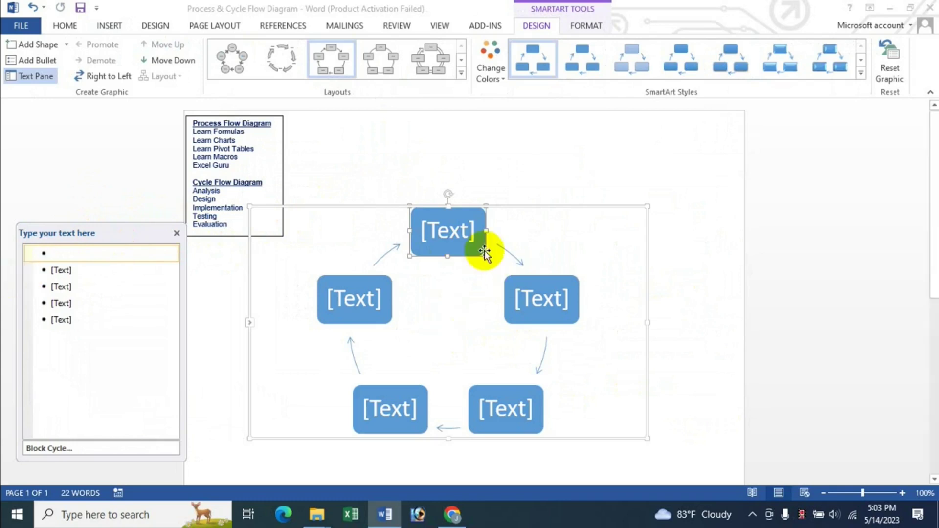
left_click(446, 242)
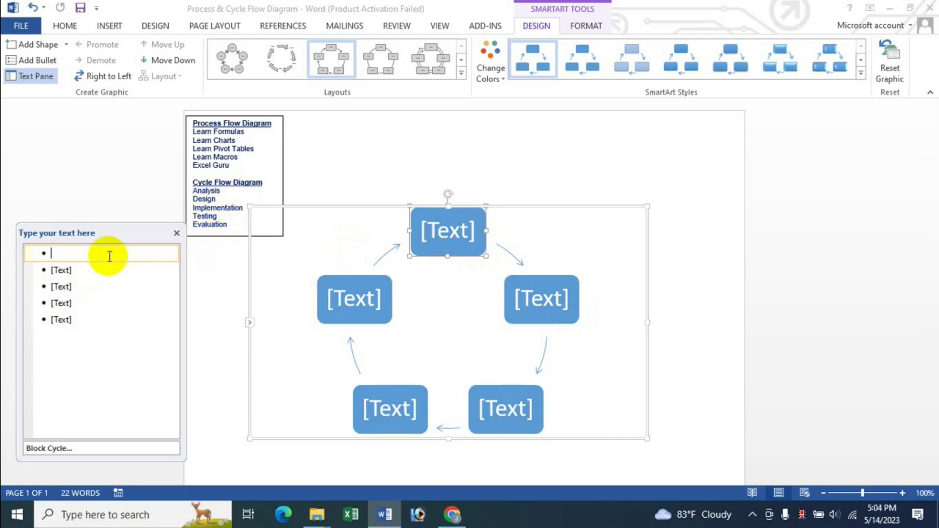
type("Analysis")
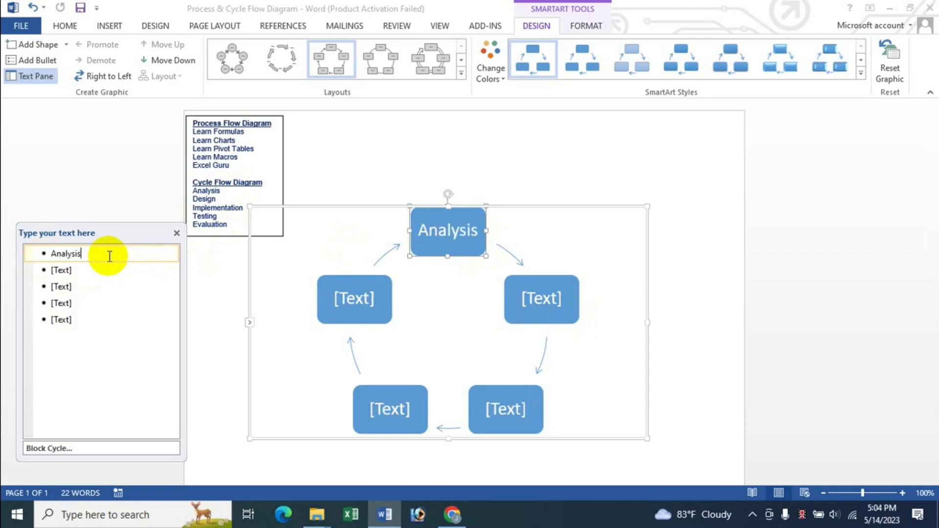
key("Down")
type("Design")
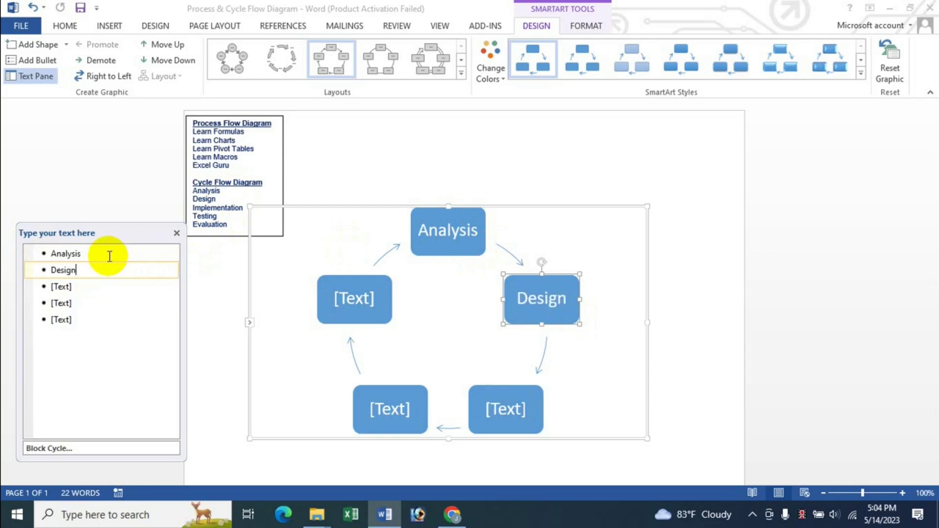
key("Down")
type("Imple")
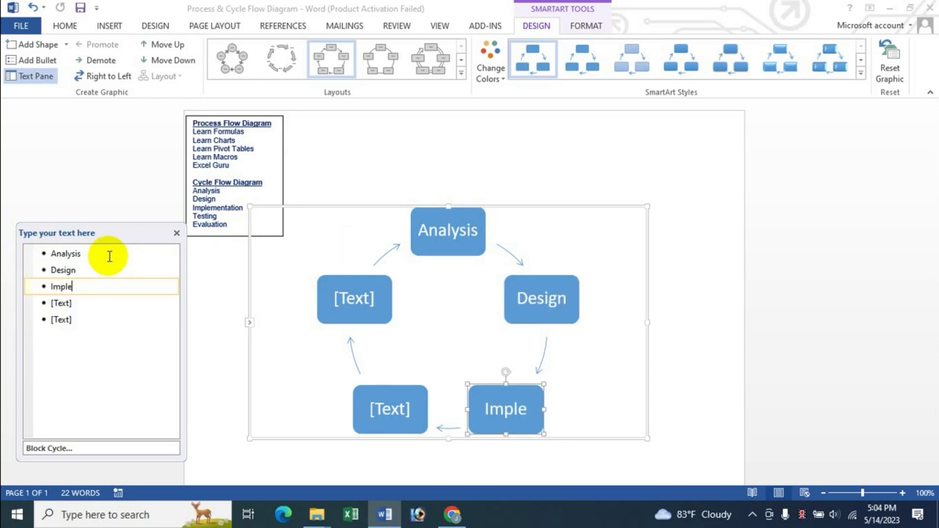
type("mentation")
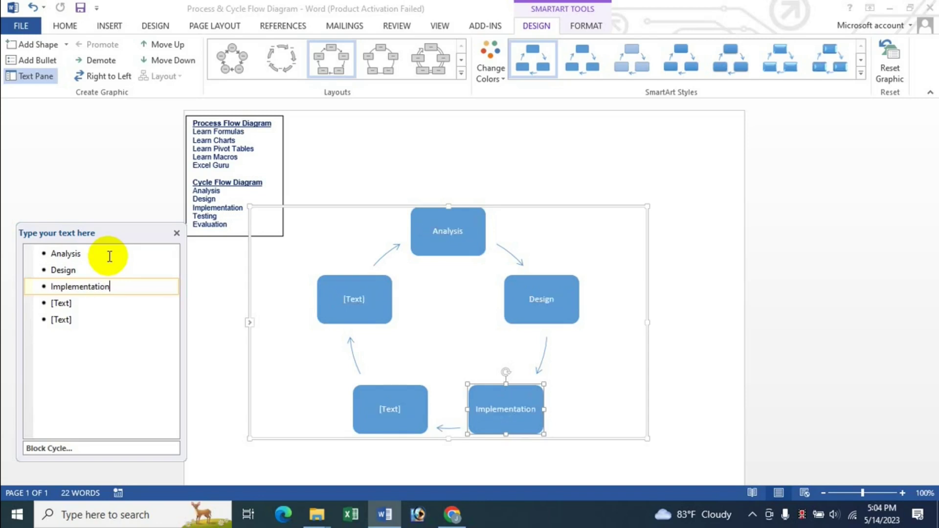
Fill the fourth and fifth Block Cycle items with Testing and Evalution.
key("Down")
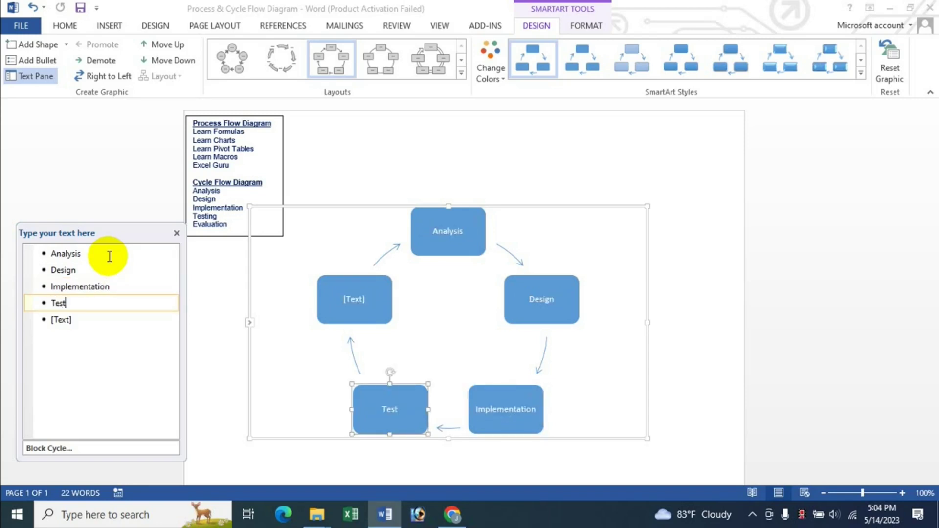
key("Down")
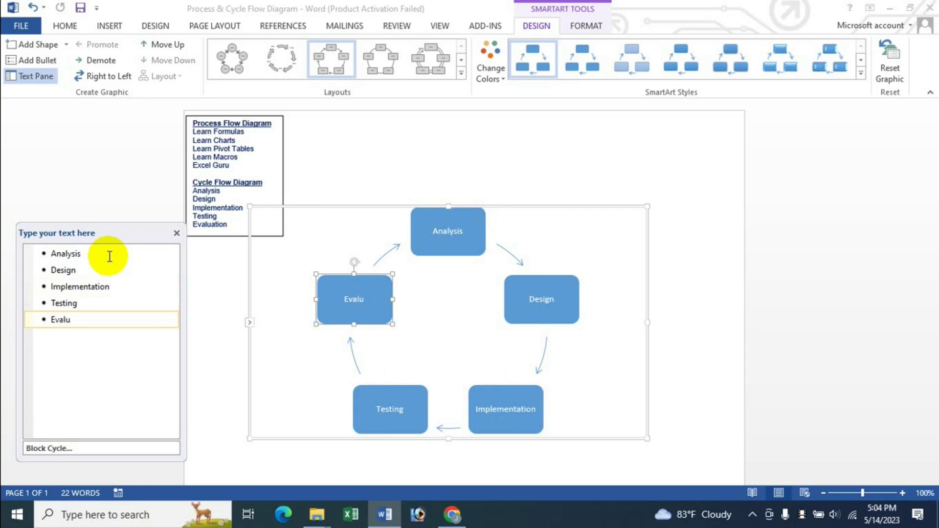
type("Evalutaion")
Add an empty sixth item after the last cycle entry and delete its blank shape again.
key("Return")
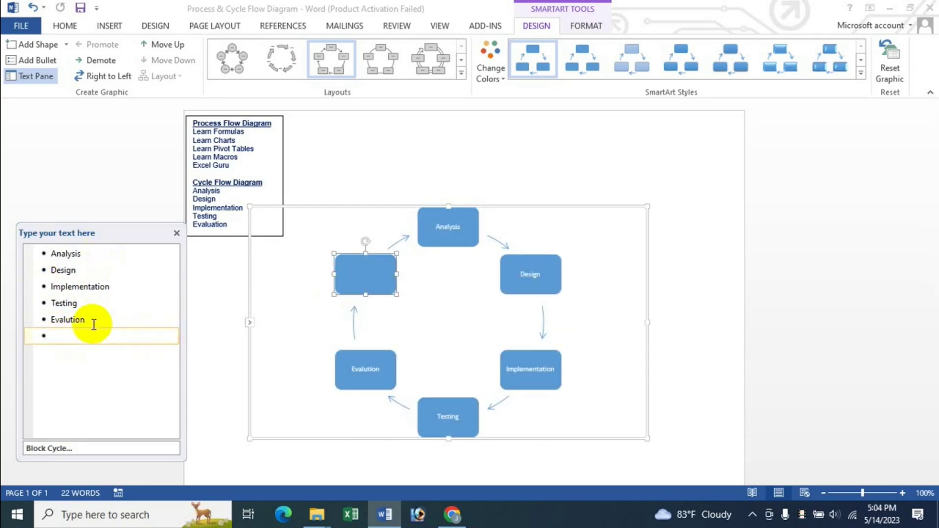
left_click(371, 267)
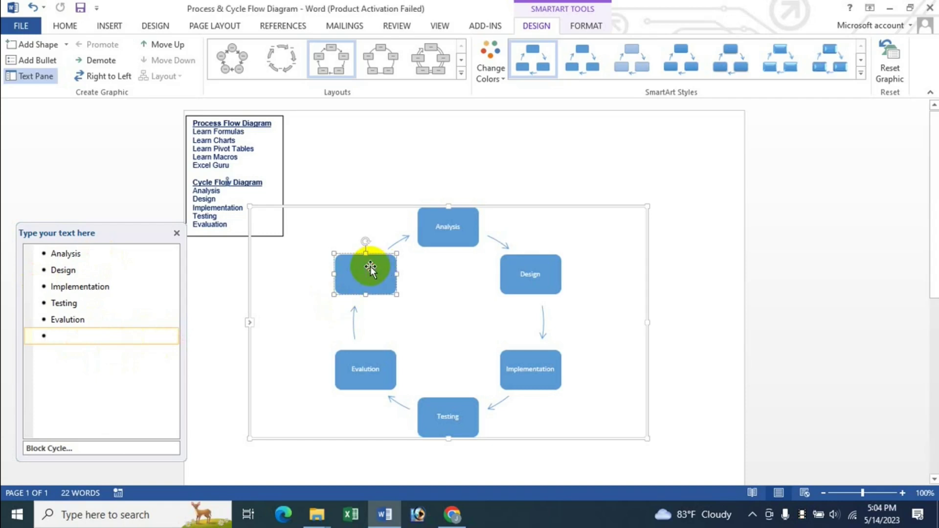
left_click(371, 269)
key("Delete")
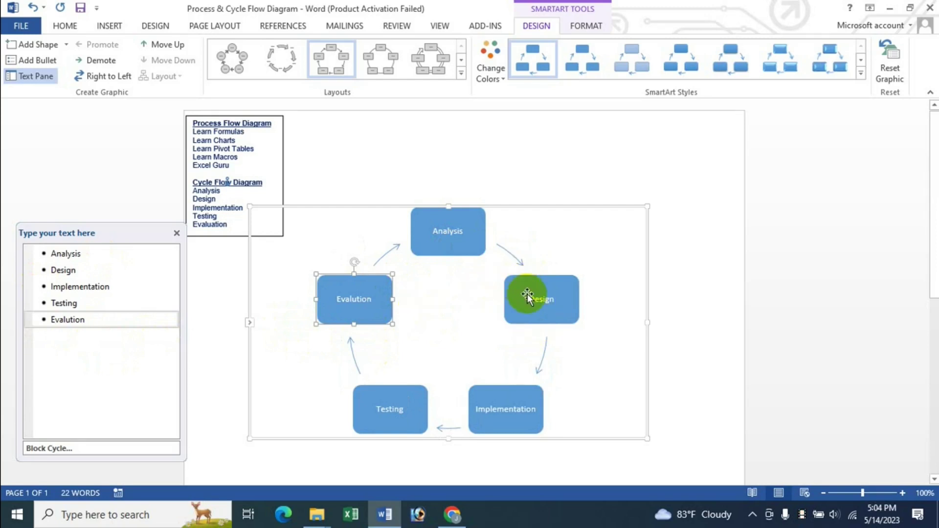
Add an empty shape before the Design shape in the cycle and delete that new shape again.
left_click(561, 307)
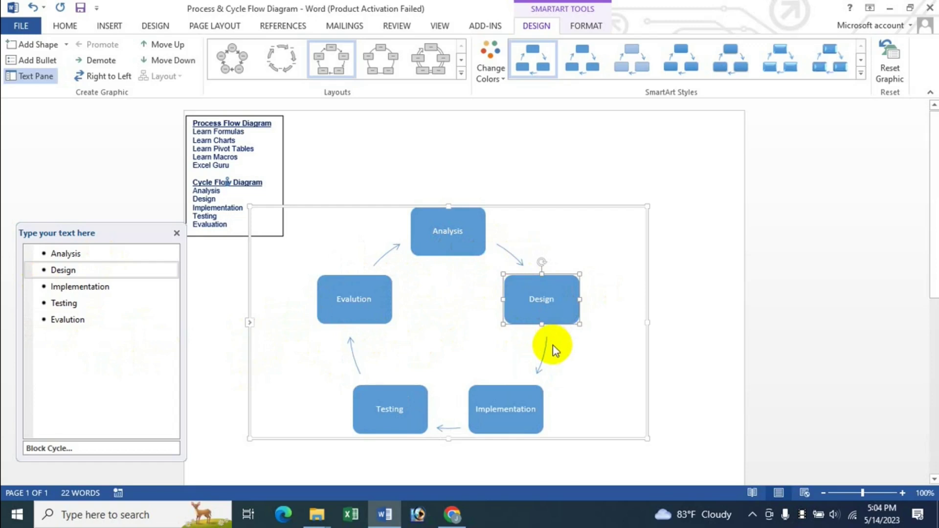
left_click(66, 44)
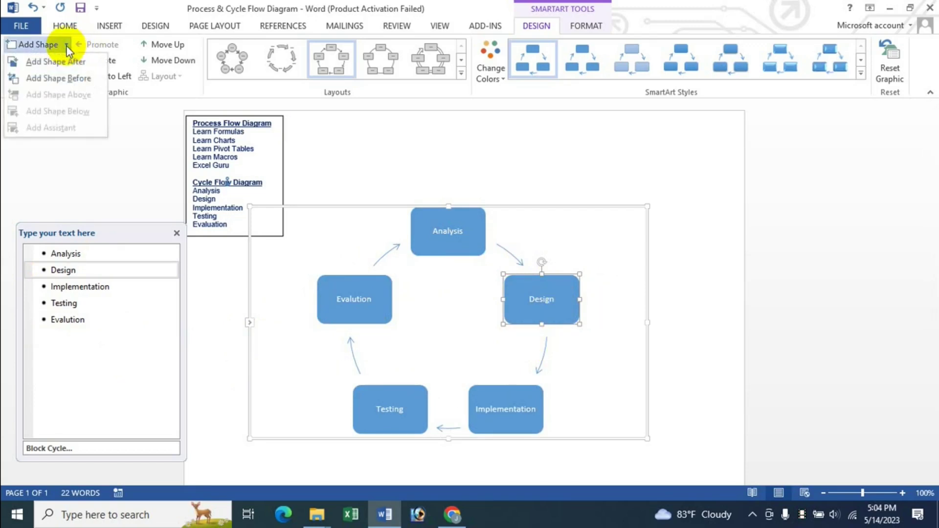
left_click(79, 79)
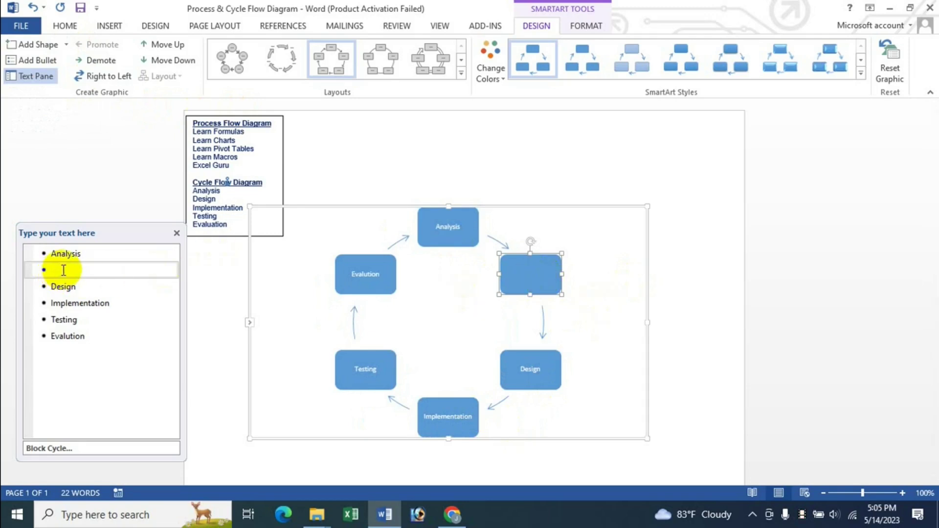
left_click(534, 277)
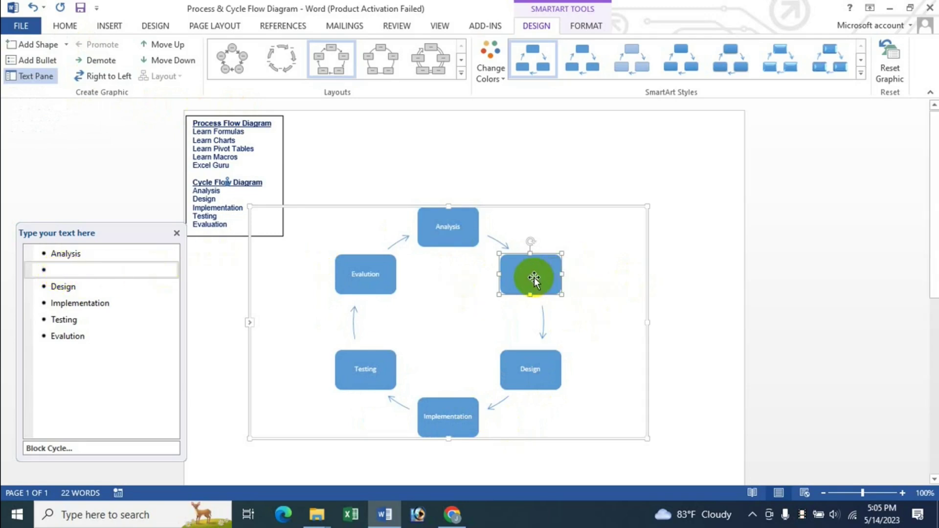
key("Delete")
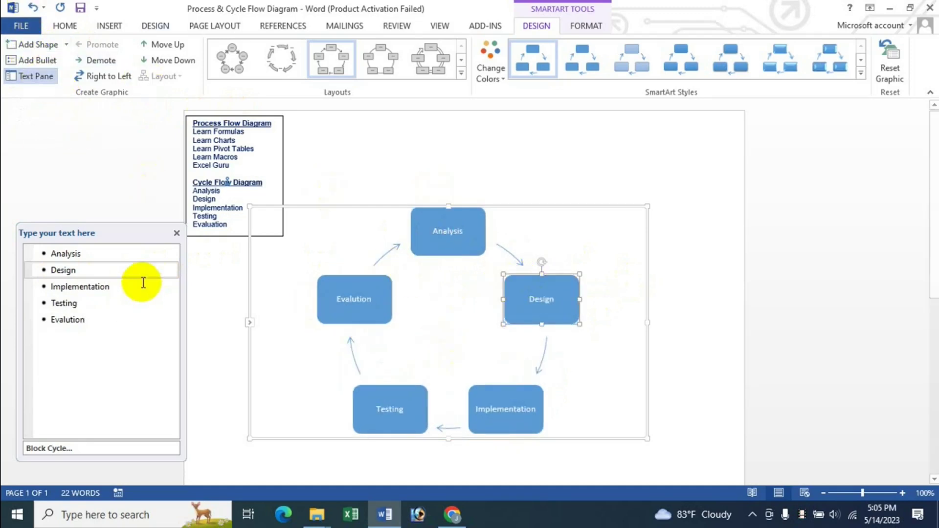
Hide the SmartArt text pane, reopening it once in between, and select the whole cycle graphic.
left_click(177, 232)
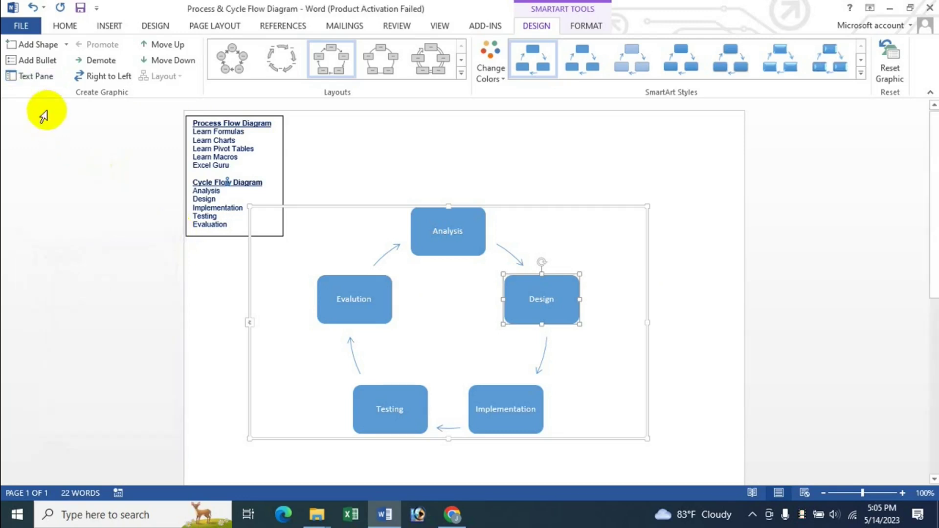
left_click(37, 76)
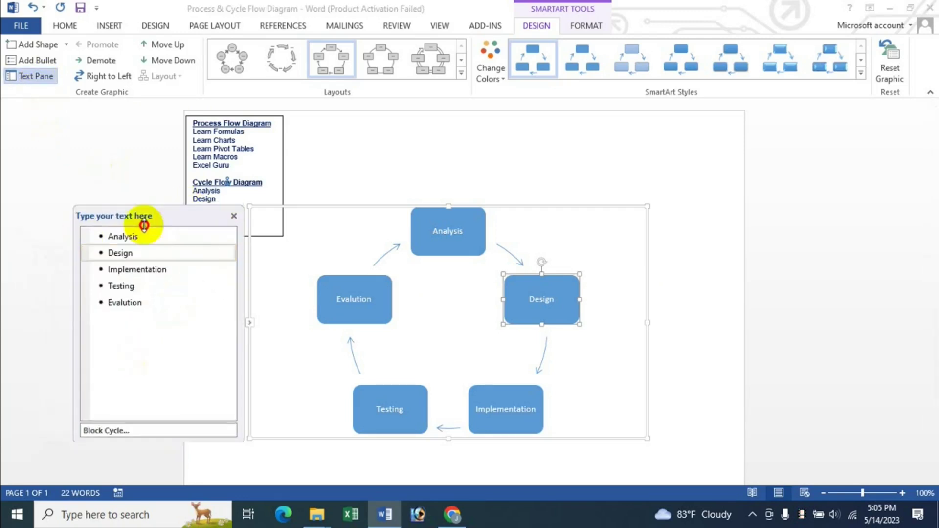
left_click(234, 213)
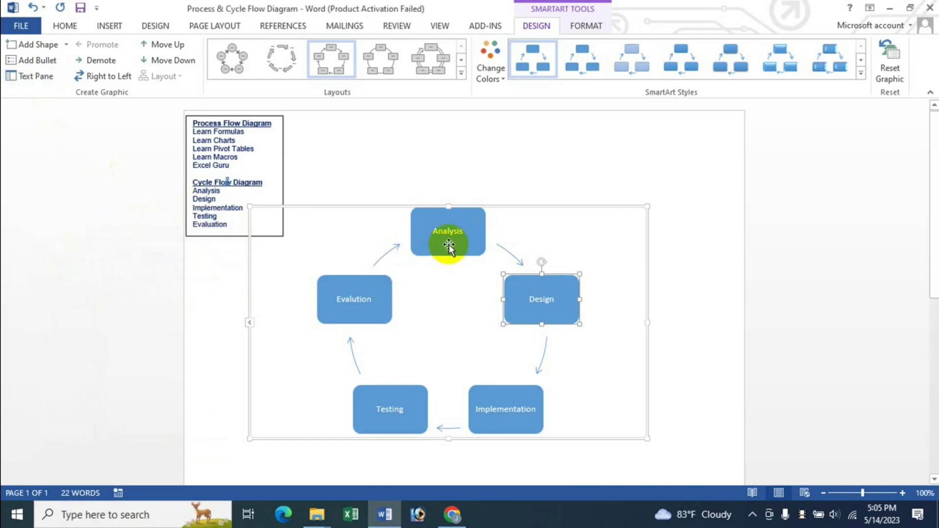
left_click(439, 226)
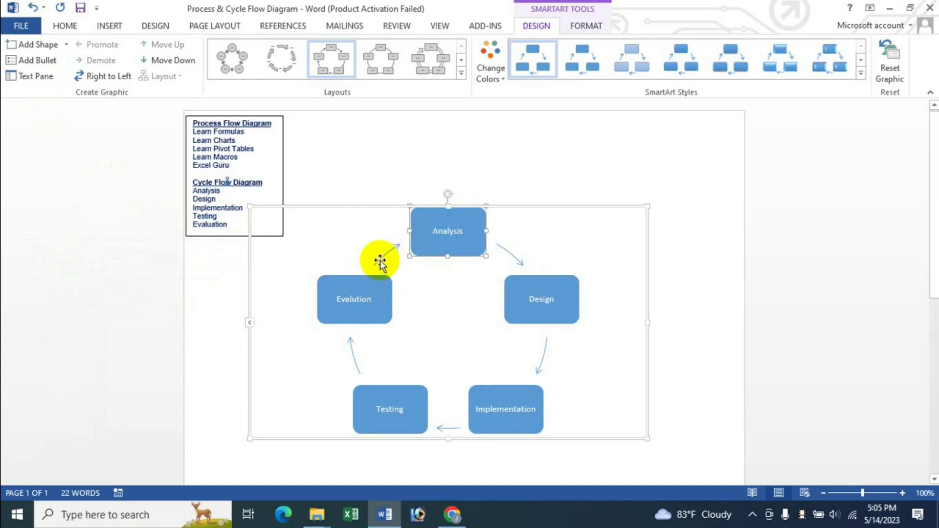
left_click(515, 208)
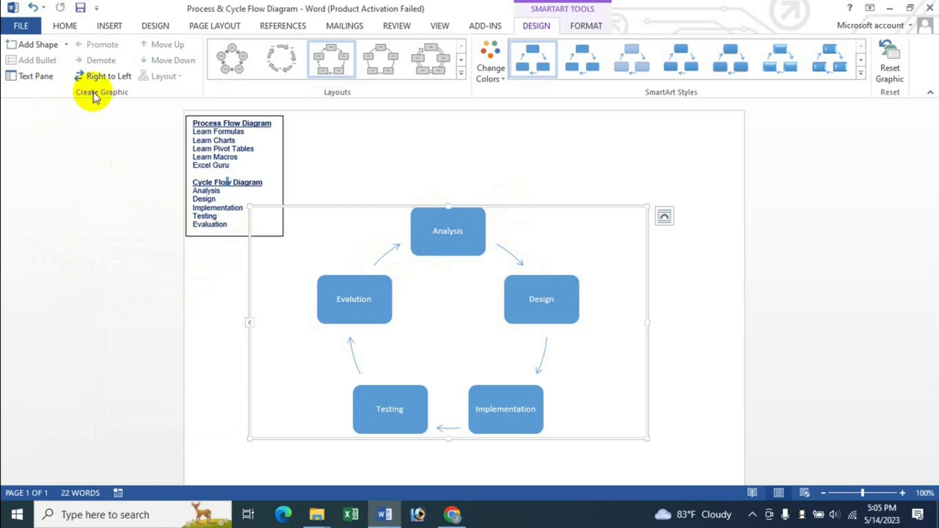
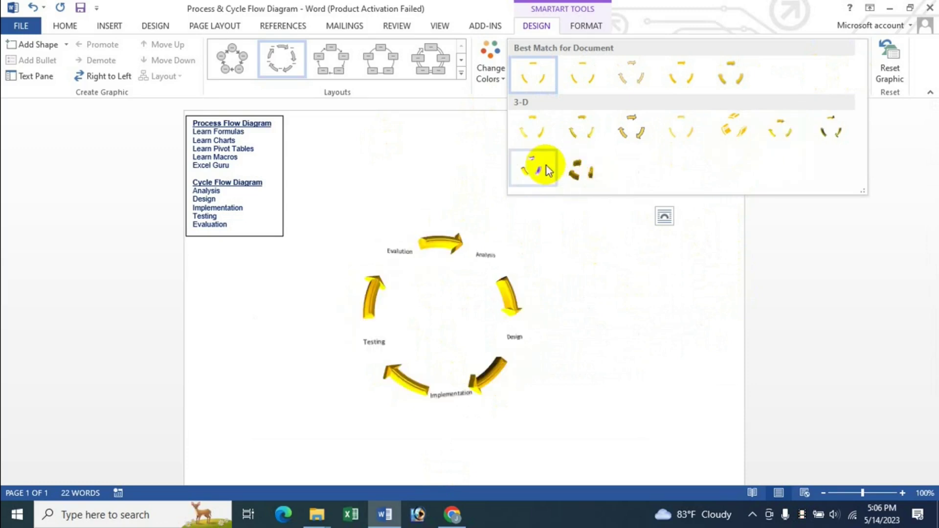
Apply the seventh 3-D SmartArt style to the gold arrow cycle graphic and look over its formatting options.
left_click(830, 130)
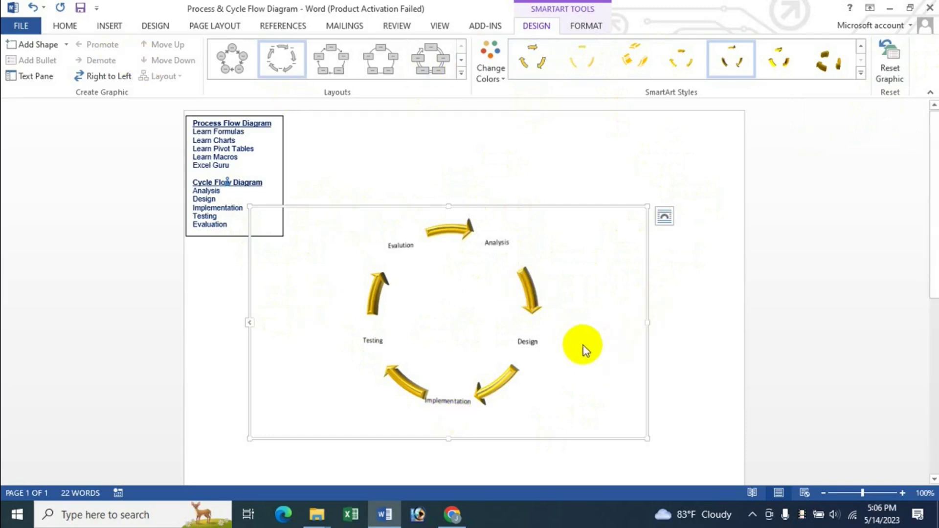
left_click(586, 27)
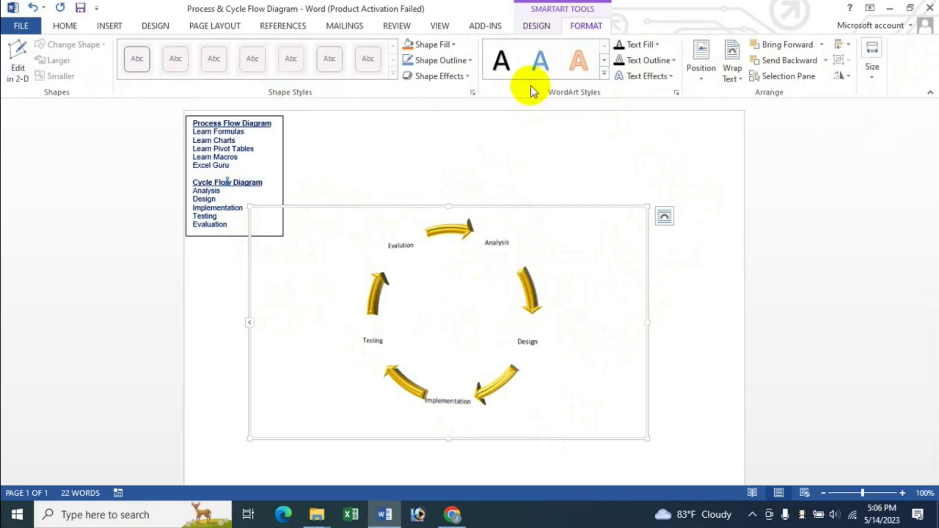
left_click(533, 26)
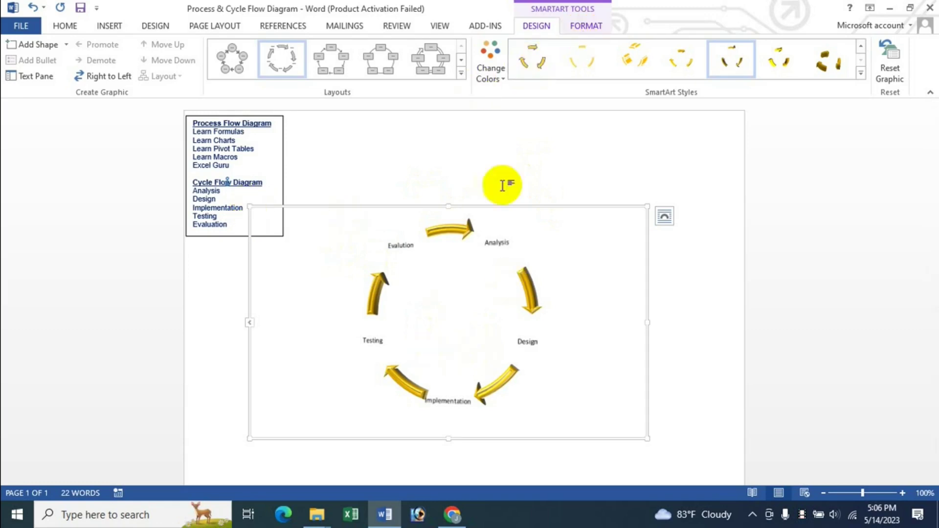
left_click(584, 25)
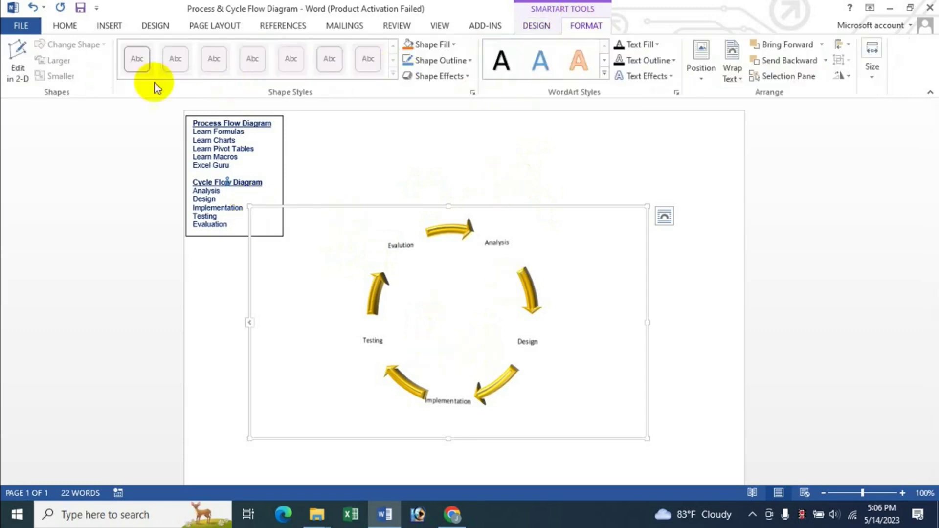
left_click(535, 28)
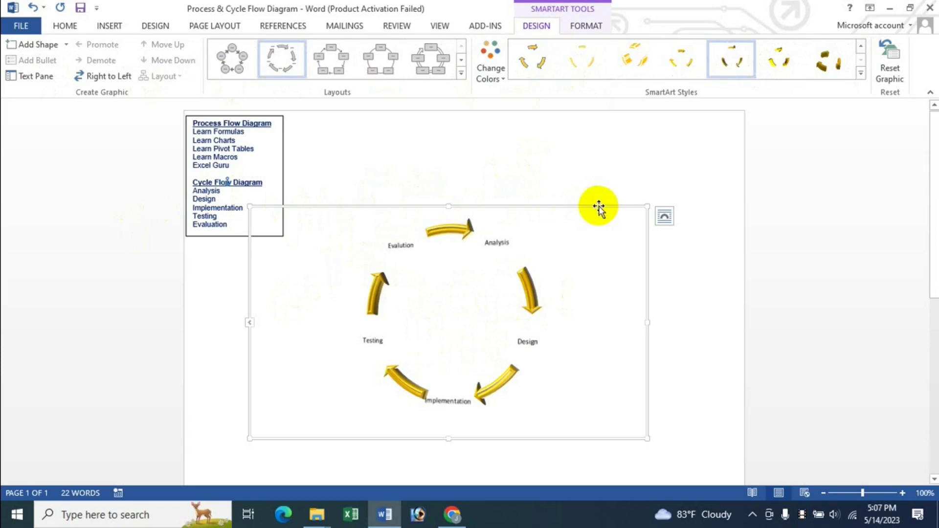
Delete the entire cycle graphic and copy the five Cycle Flow Diagram items, Analysis through Evaluation, from the text box.
key("Delete")
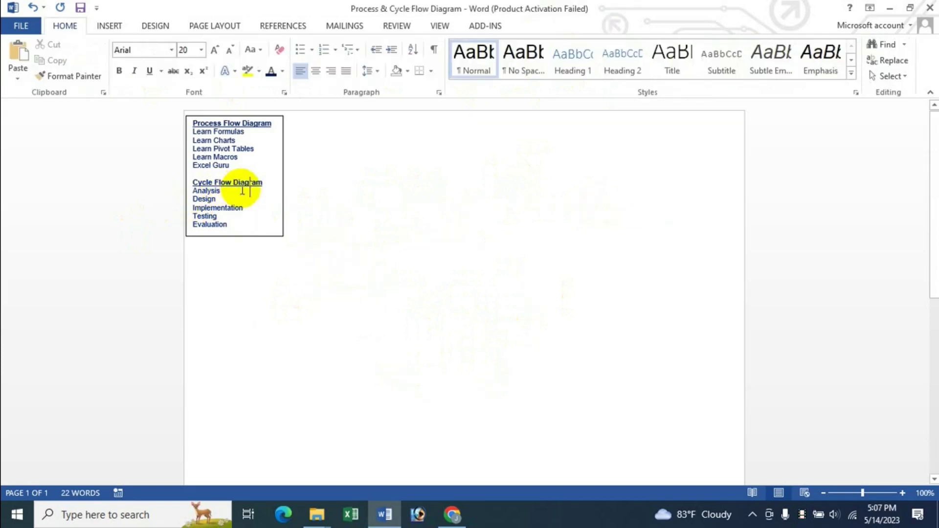
left_click_drag(194, 197, 220, 218)
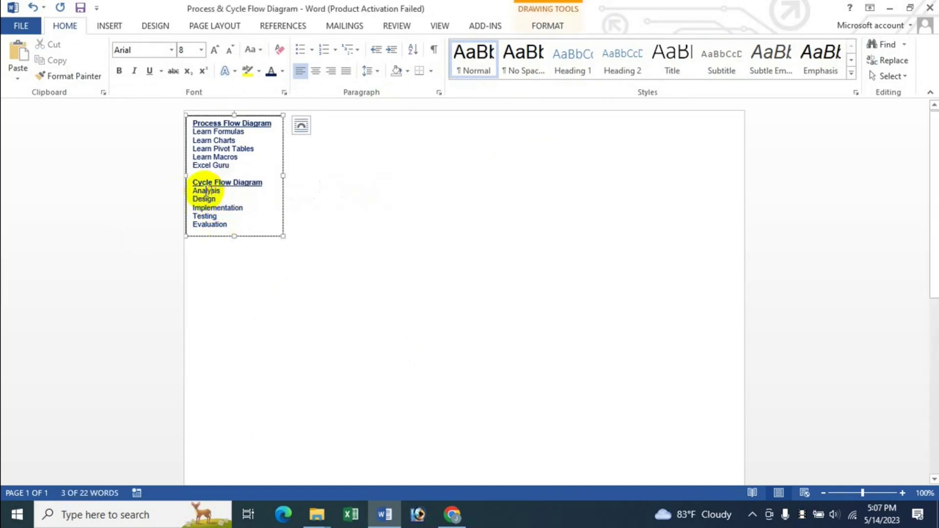
left_click_drag(196, 189, 226, 223)
key("ctrl+c")
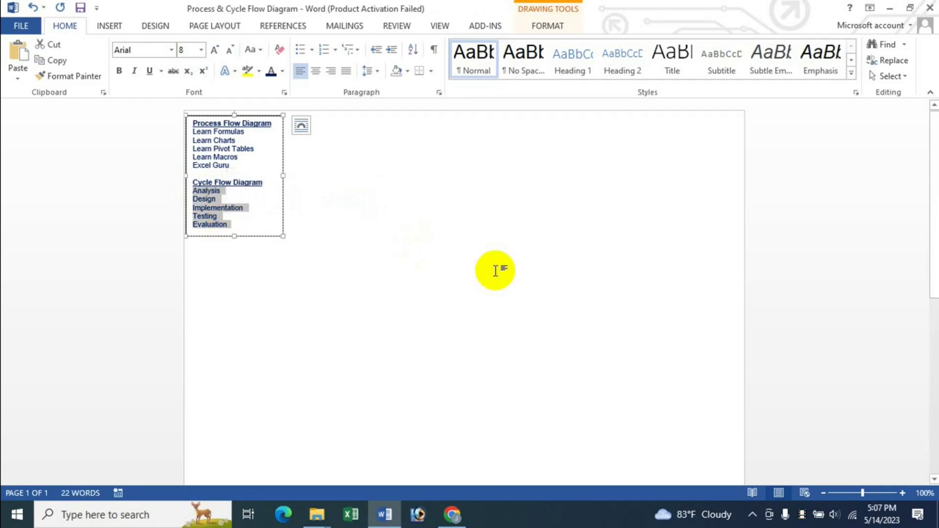
Insert a Text Cycle SmartArt graphic from the Cycle category on the empty page.
left_click(405, 230)
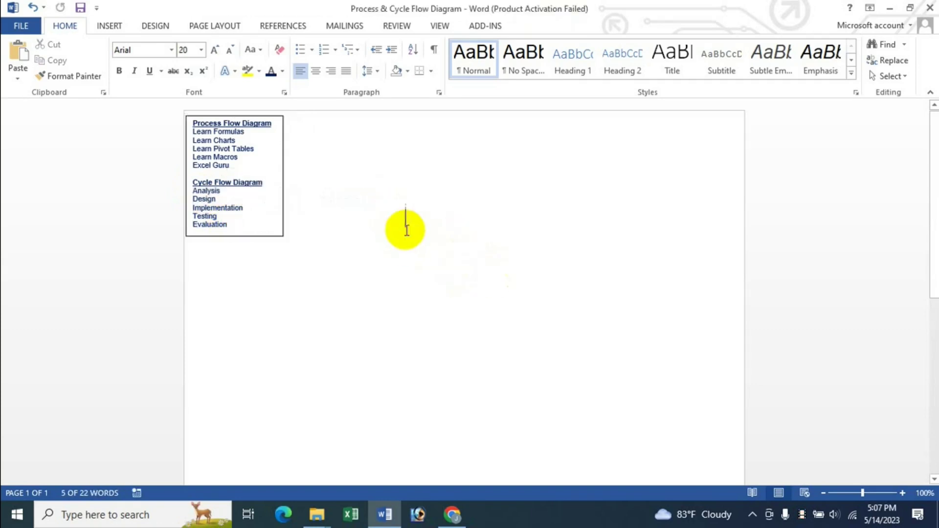
left_click(100, 25)
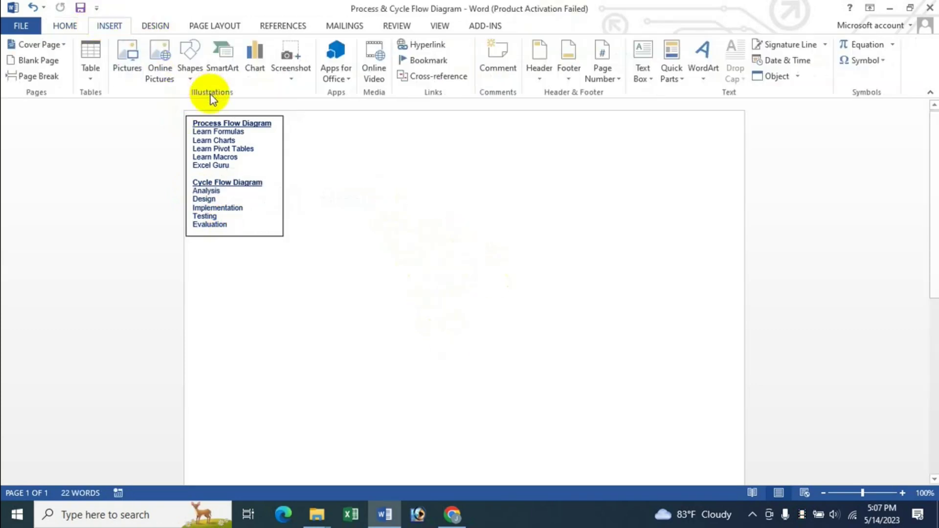
left_click(221, 63)
left_click(274, 205)
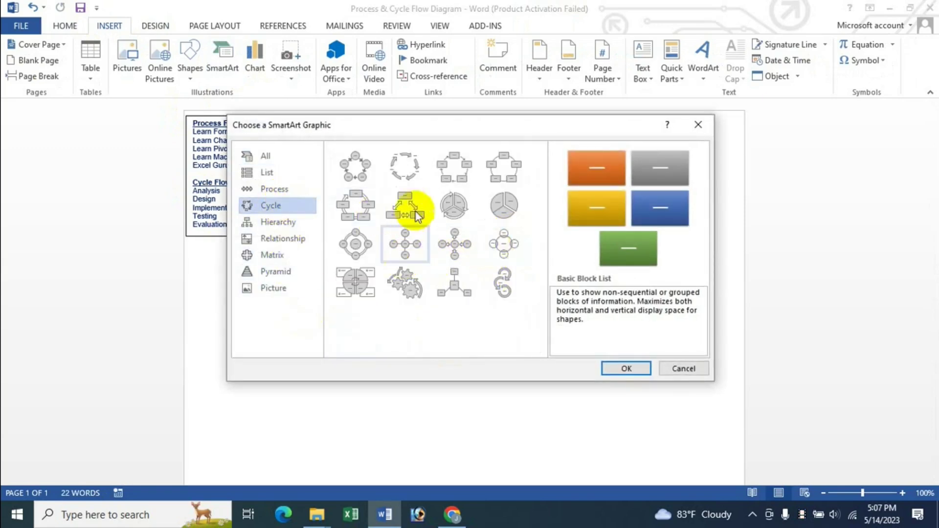
left_click(406, 168)
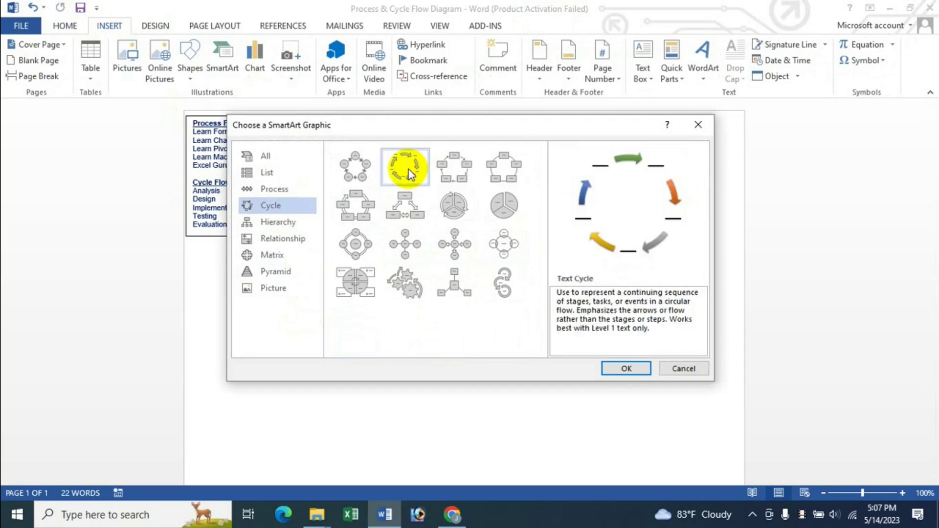
left_click(626, 368)
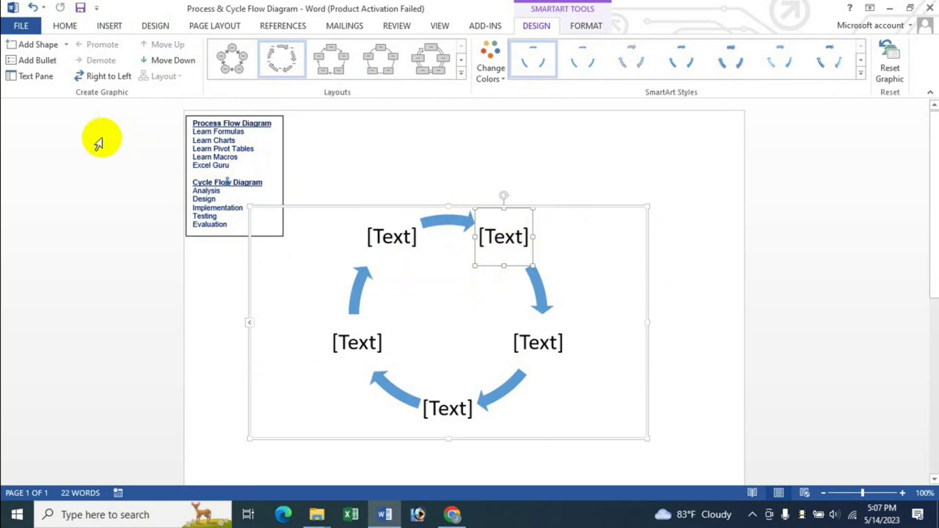
Replace all placeholder entries in the Text Cycle graphic with the copied items Analysis, Design, Implementation, Testing and Evaluation.
left_click(35, 80)
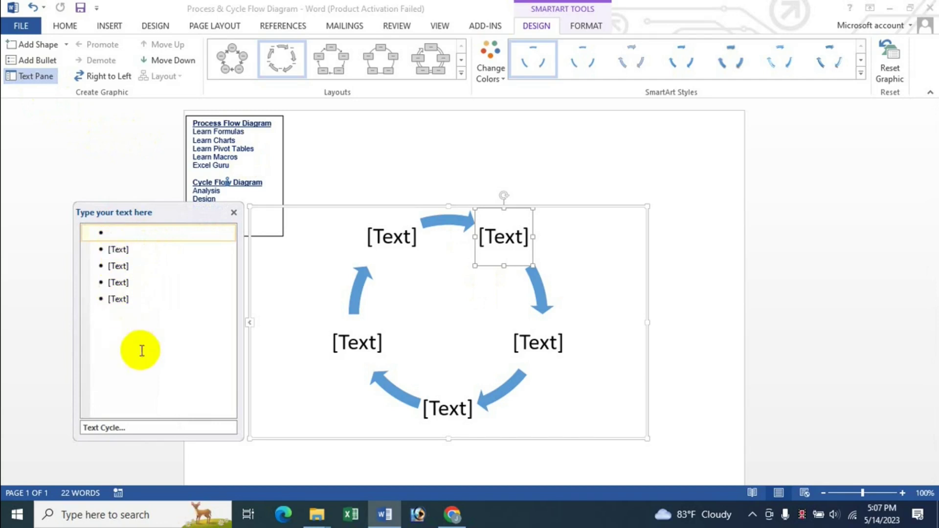
key("ctrl+a")
key("Delete")
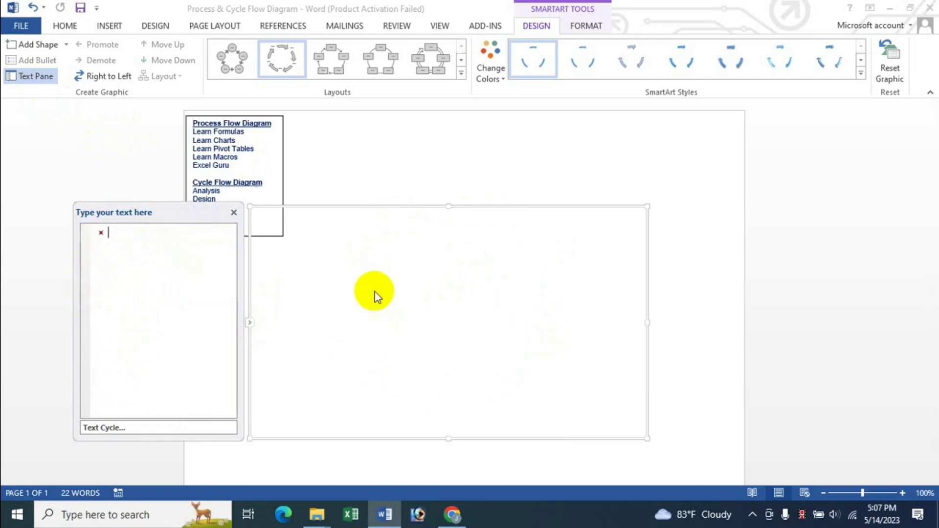
key("ctrl+v")
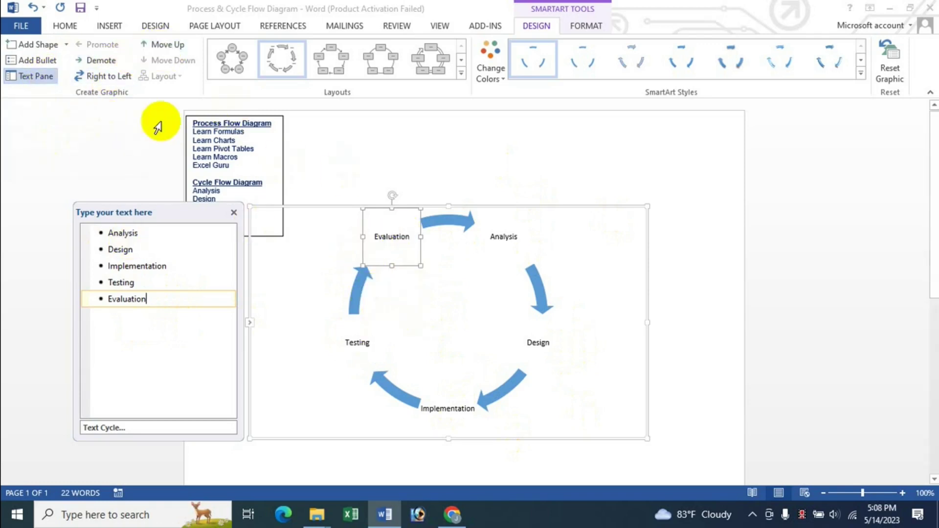
Change the cycle graphic's layout to Multidirectional Cycle.
left_click(462, 72)
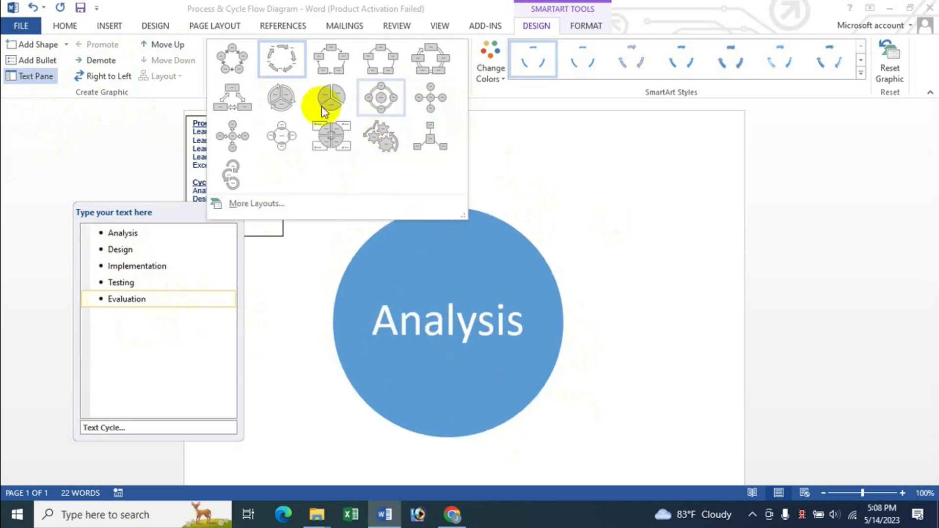
left_click(227, 101)
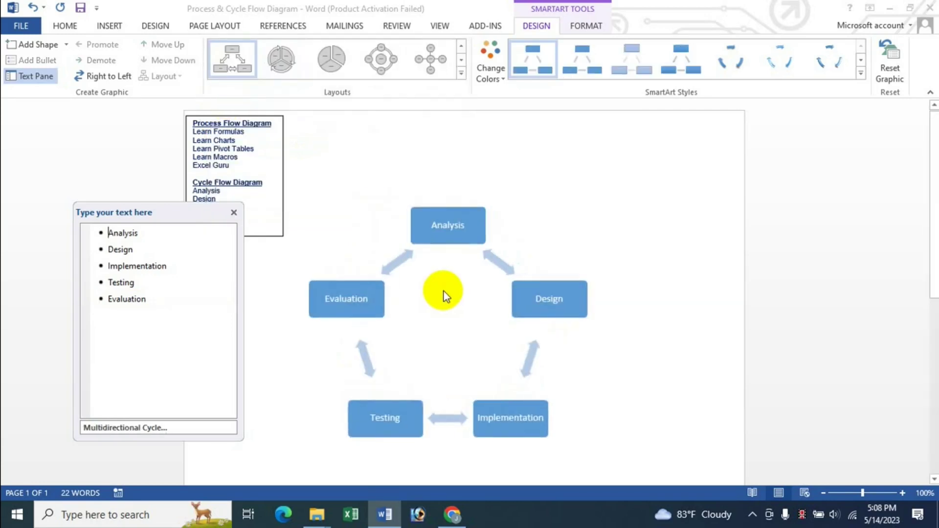
Recolor the Multidirectional Cycle graphic with the fourth Colorful color set and apply the sixth 3-D SmartArt style.
left_click(494, 69)
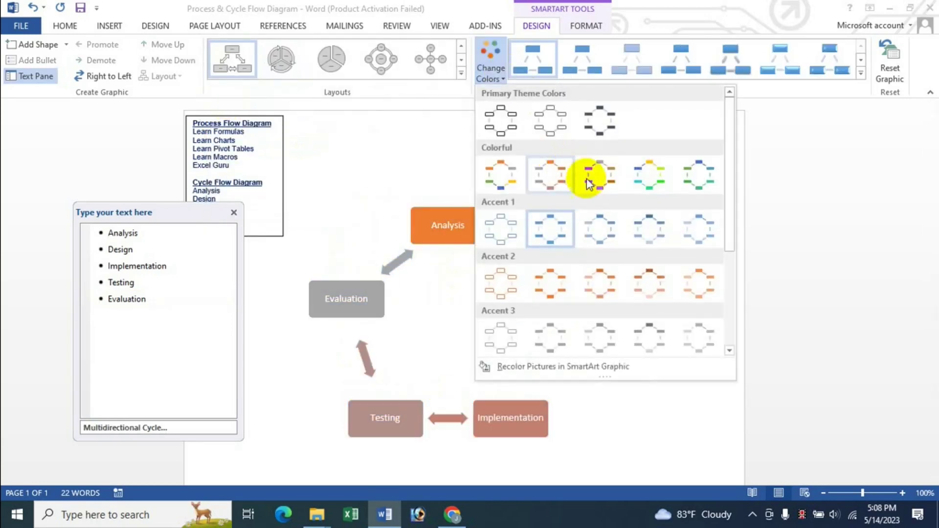
left_click(644, 176)
left_click(860, 77)
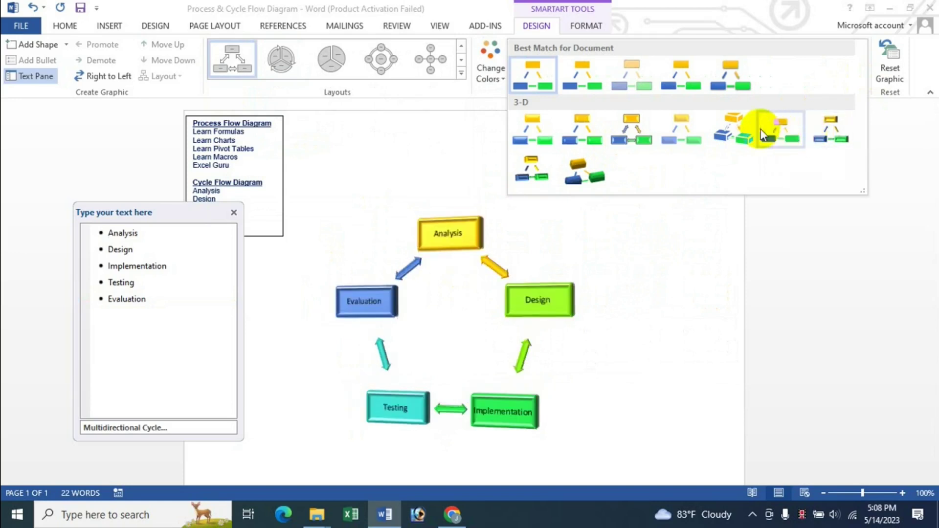
left_click(777, 132)
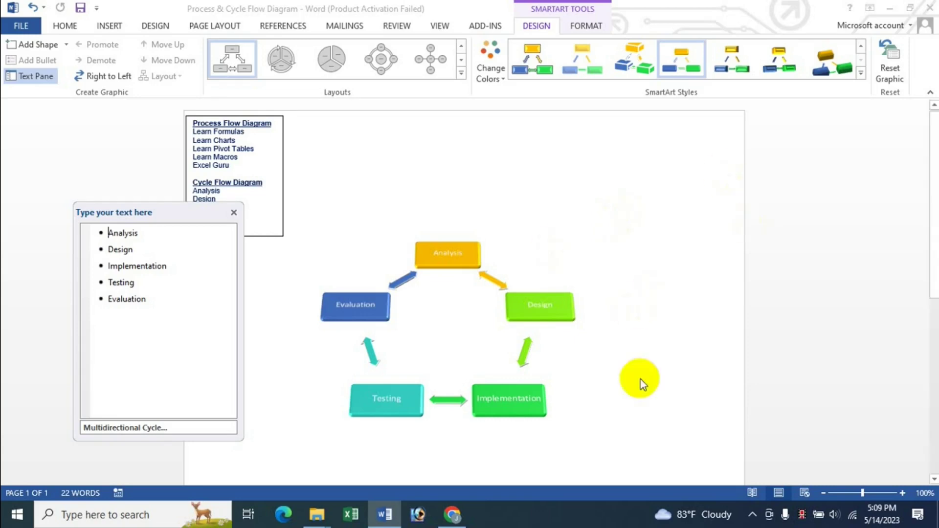
Switch to Chrome to view the videos page of the JK Update Technology YouTube channel.
left_click(447, 526)
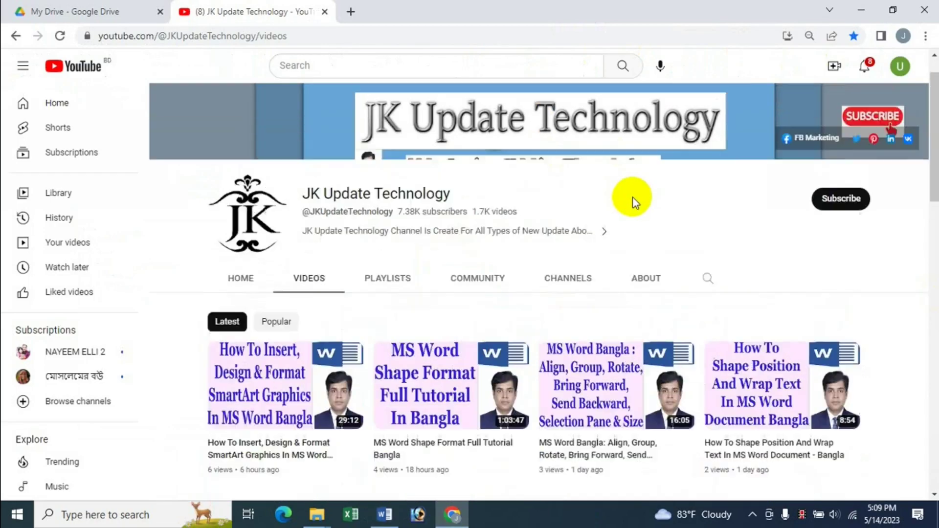